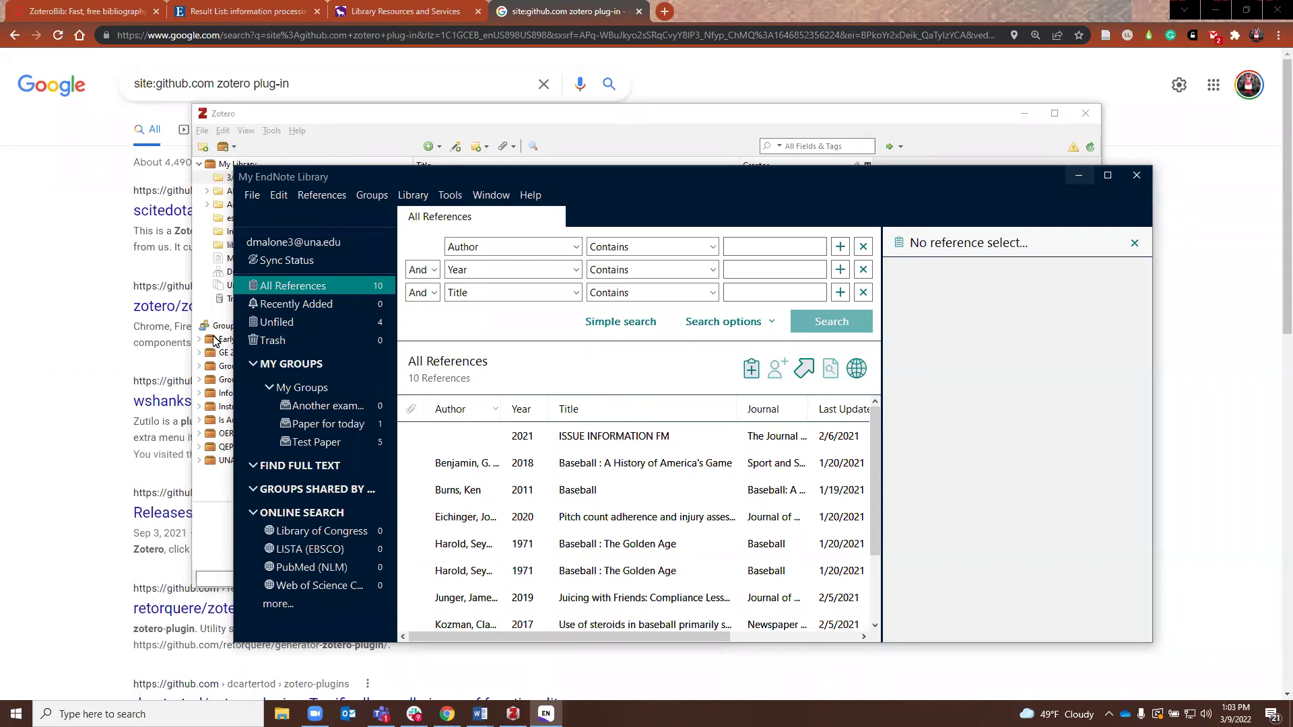
Step: Export all references from the EndNote library to the Desktop as an XML file named My EndNote Library
left_click(256, 196)
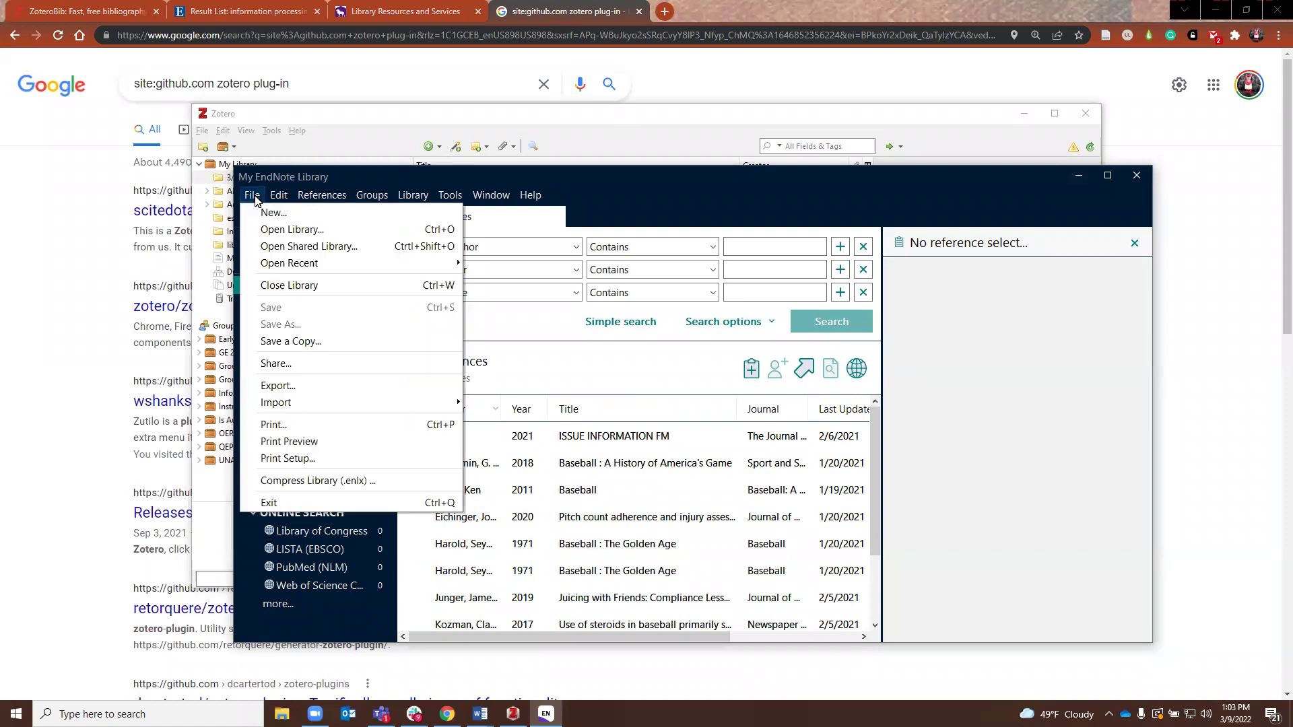
left_click(262, 388)
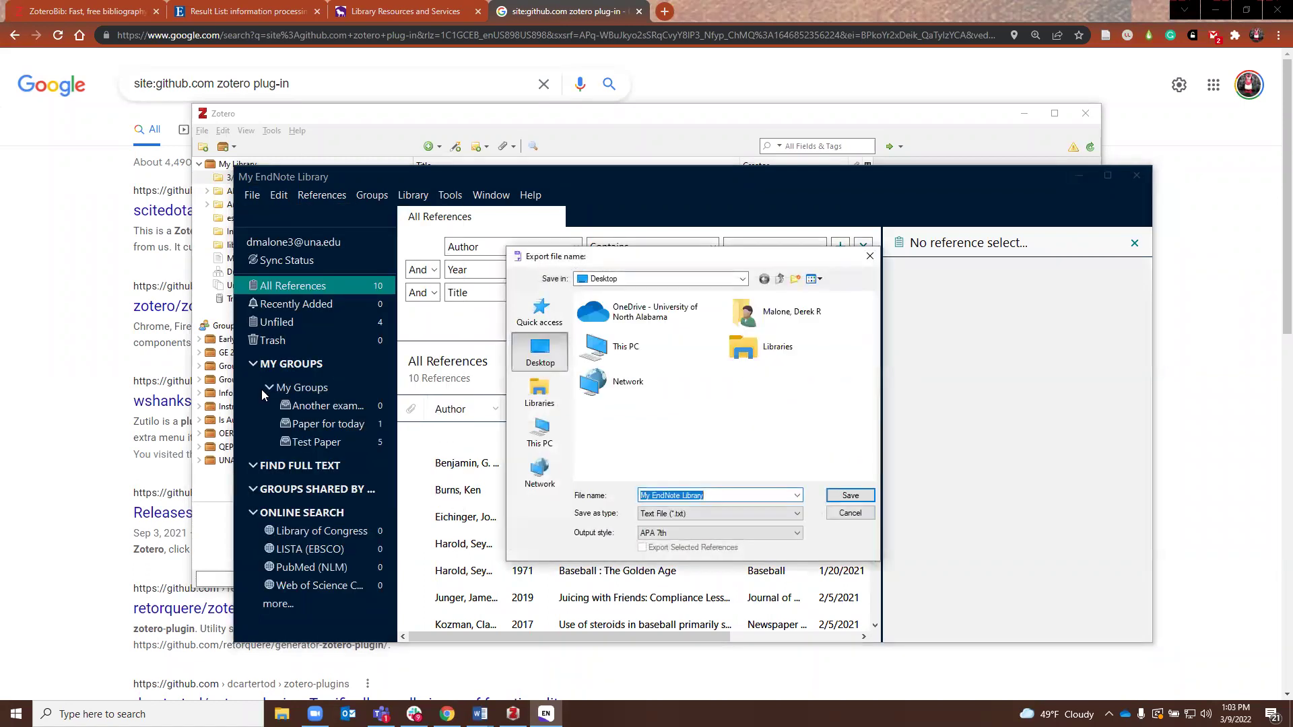
left_click(667, 515)
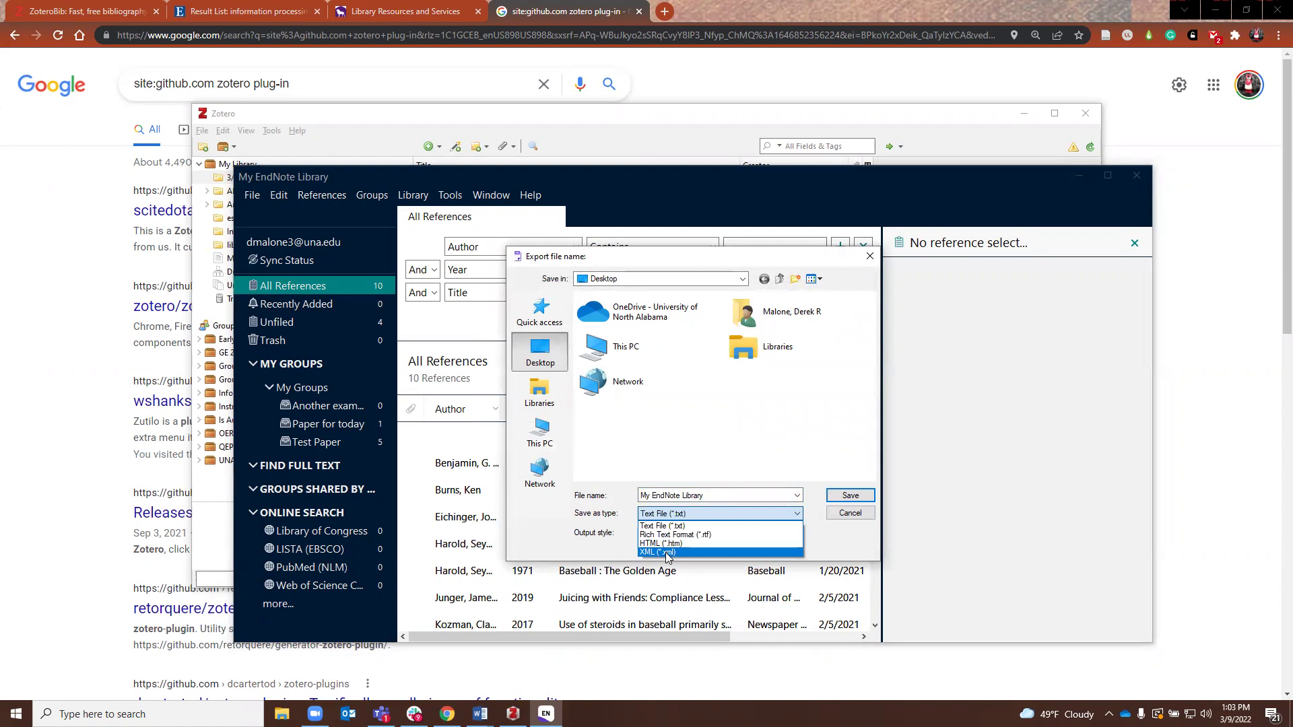
left_click(666, 553)
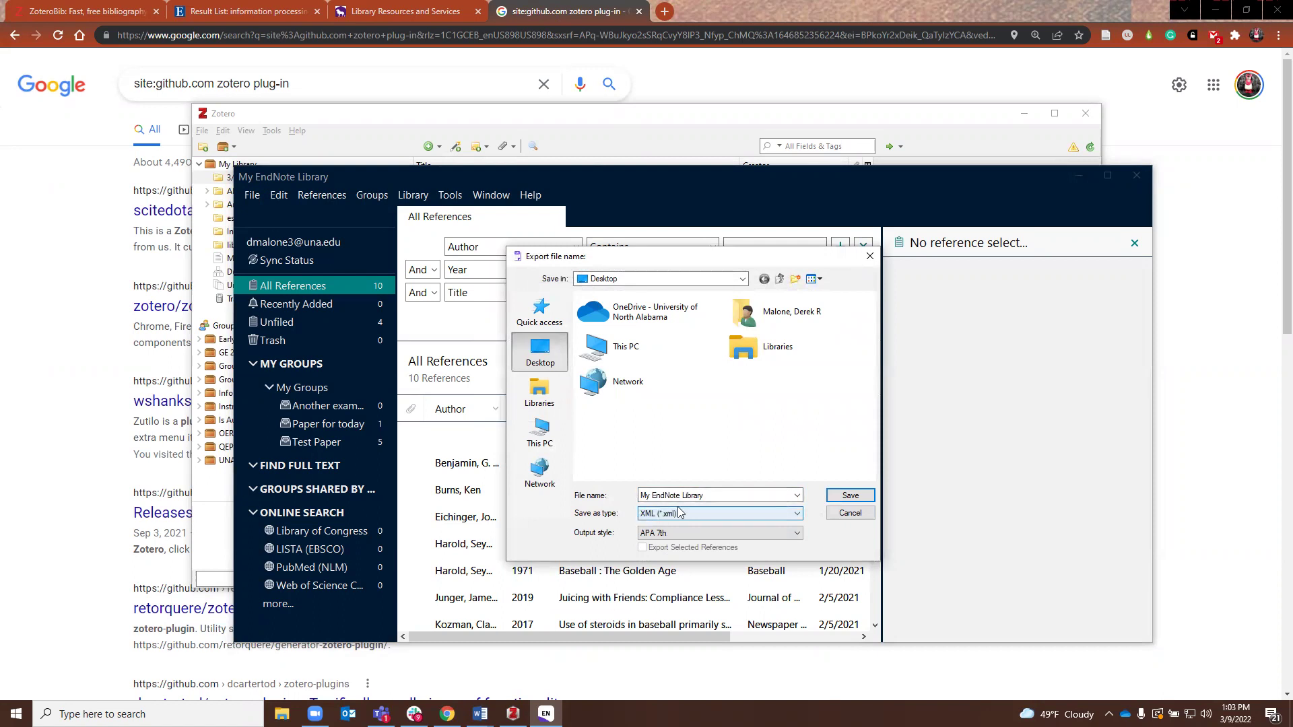
left_click(851, 497)
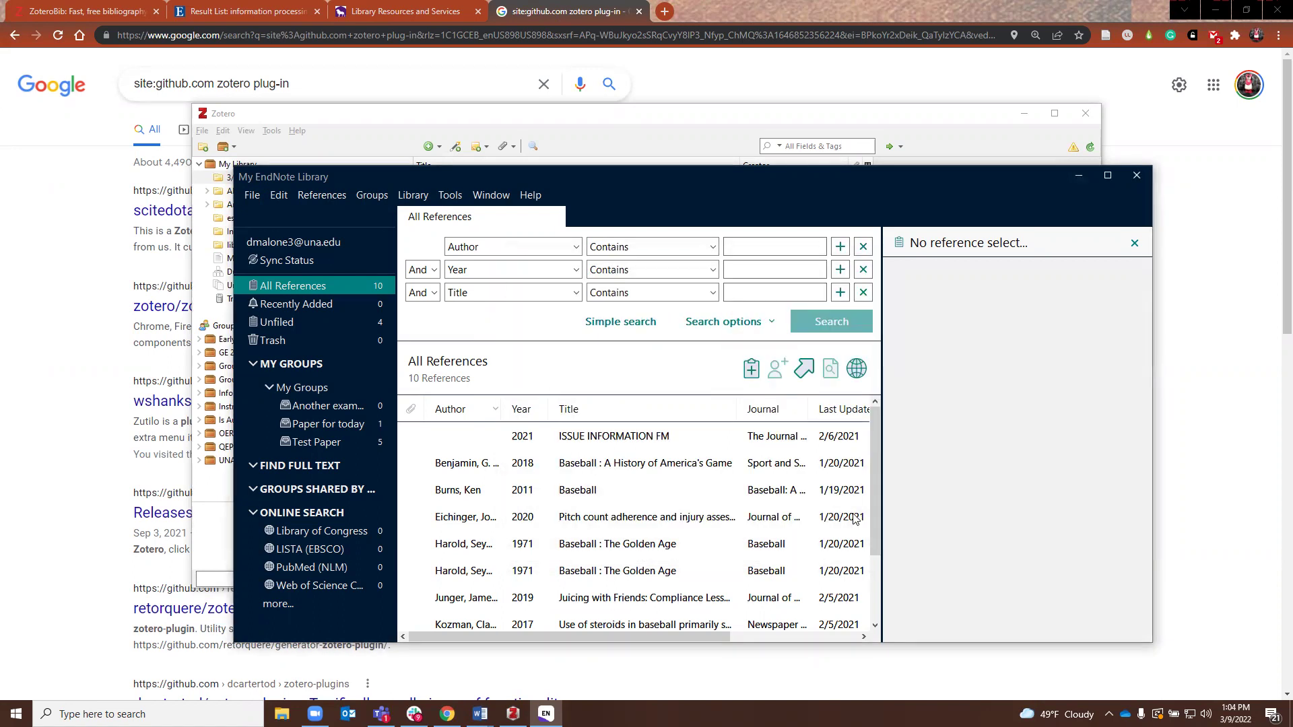
Step: Switch to Zotero and import the My EndNote Library XML file into a new collection, copying files to the Zotero storage folder
left_click(583, 152)
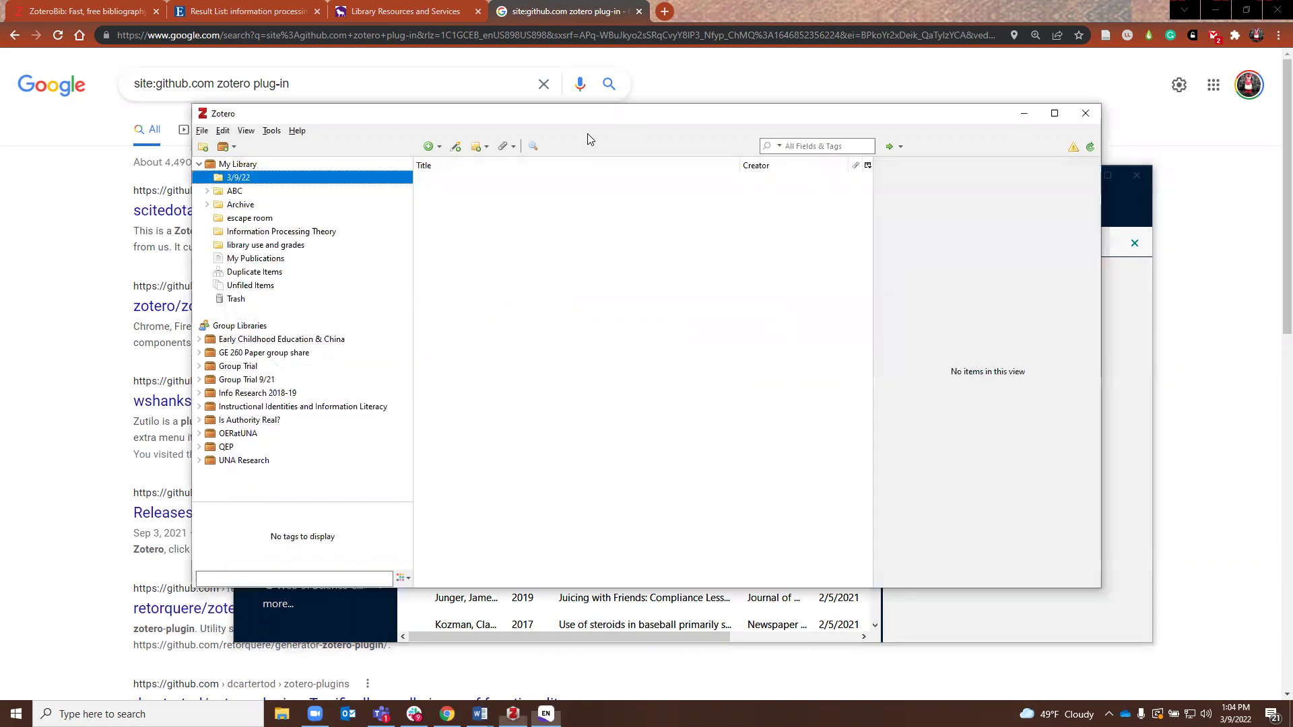
left_click(202, 132)
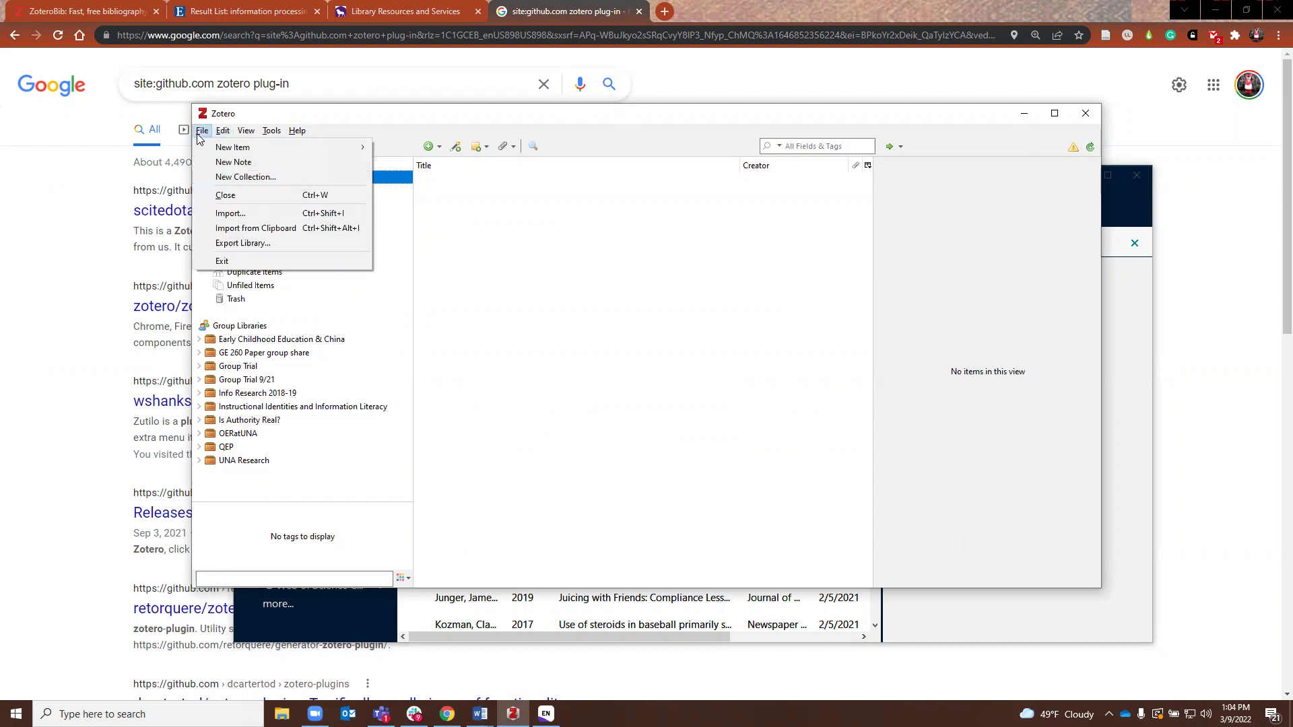
left_click(210, 213)
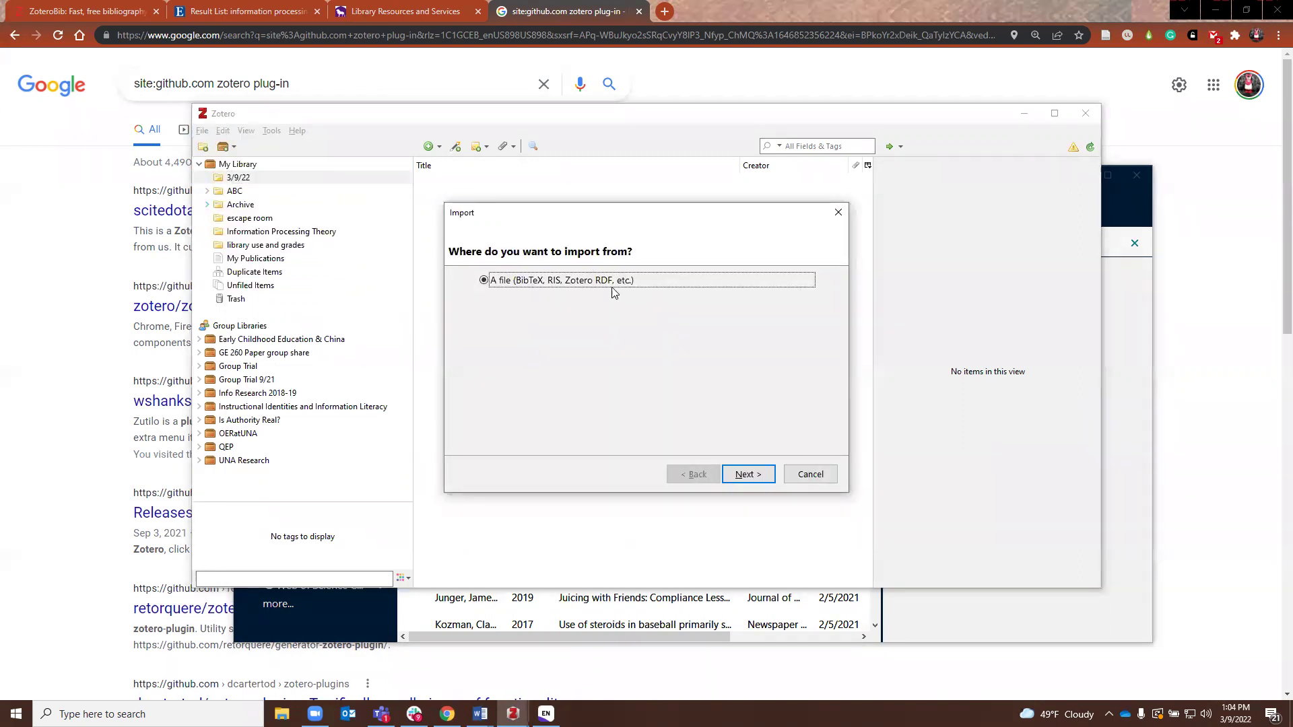
left_click(750, 476)
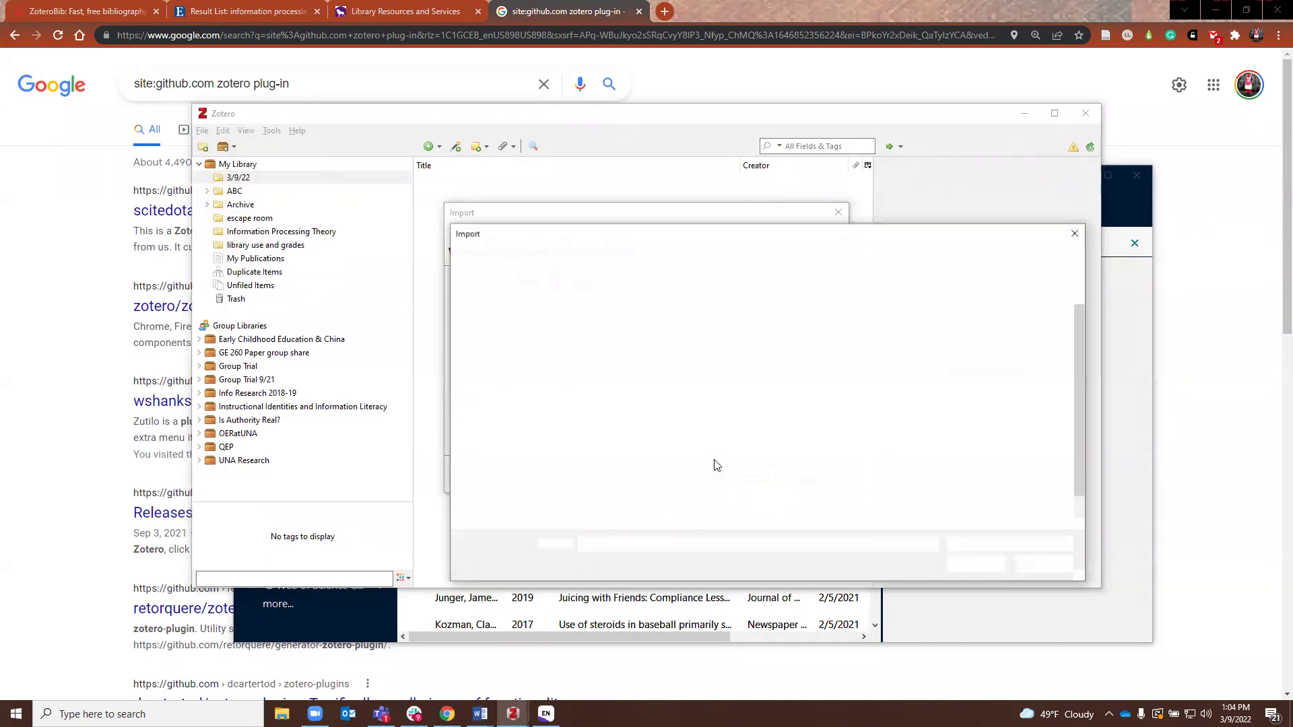
left_click(617, 322)
left_click(972, 564)
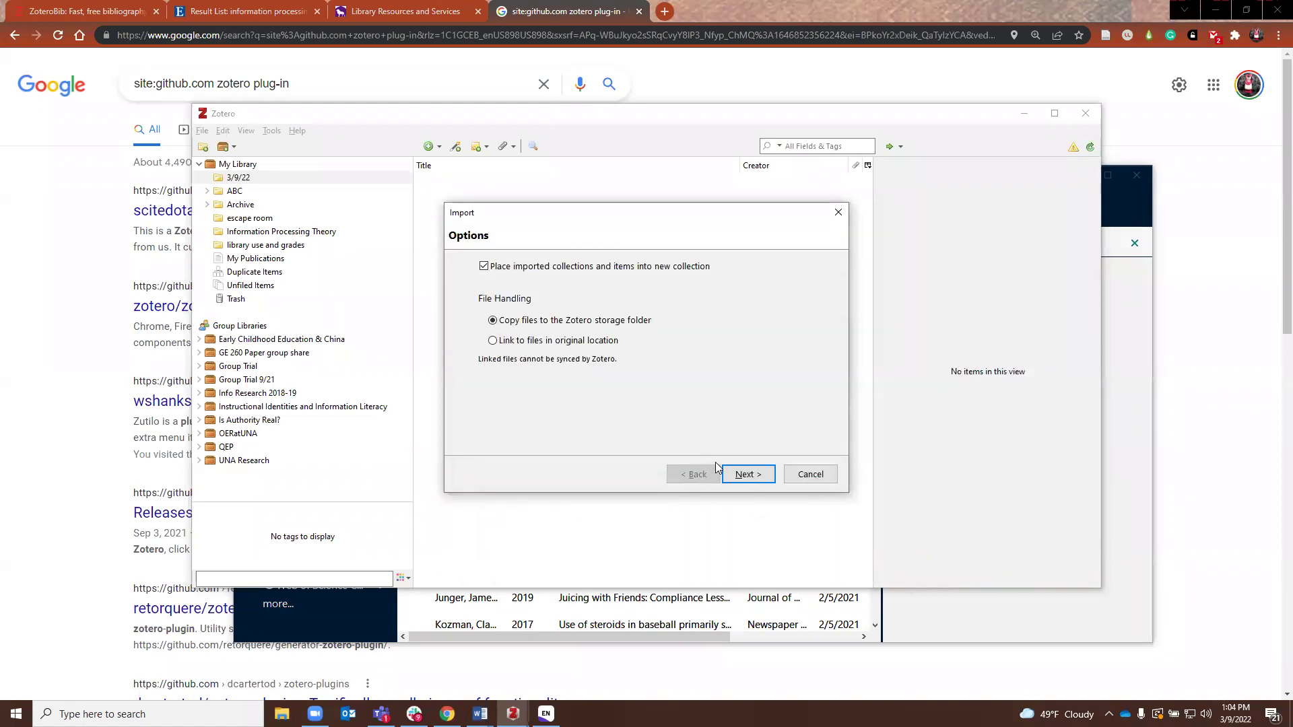
left_click(748, 474)
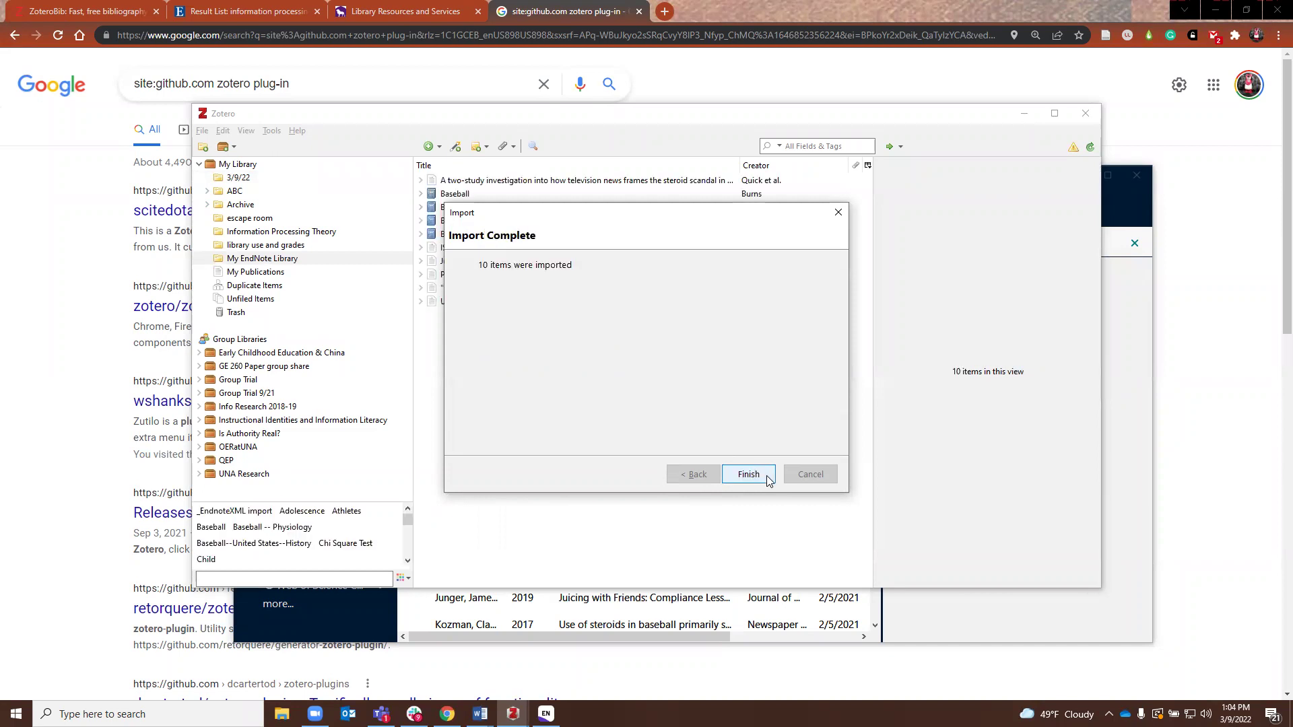
left_click(749, 474)
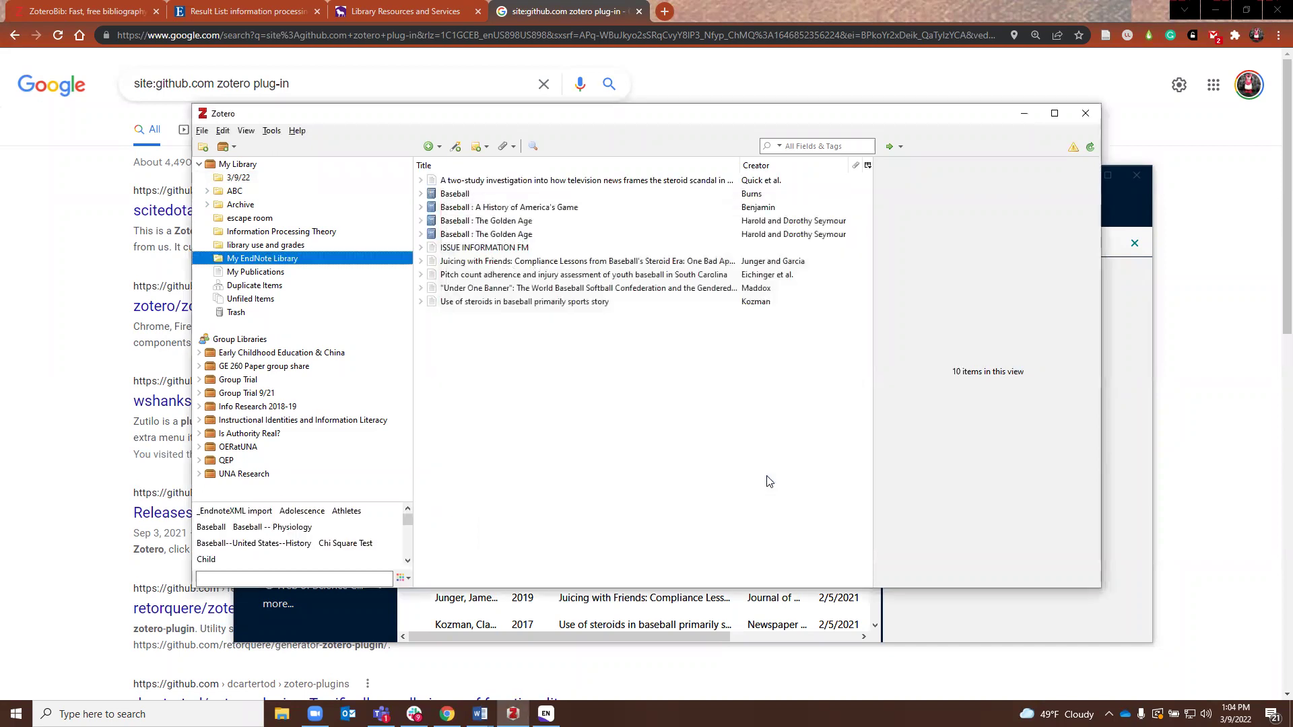
Step: Compare EndNote's All References list with the items in Zotero's My EndNote Library collection
left_click(1116, 202)
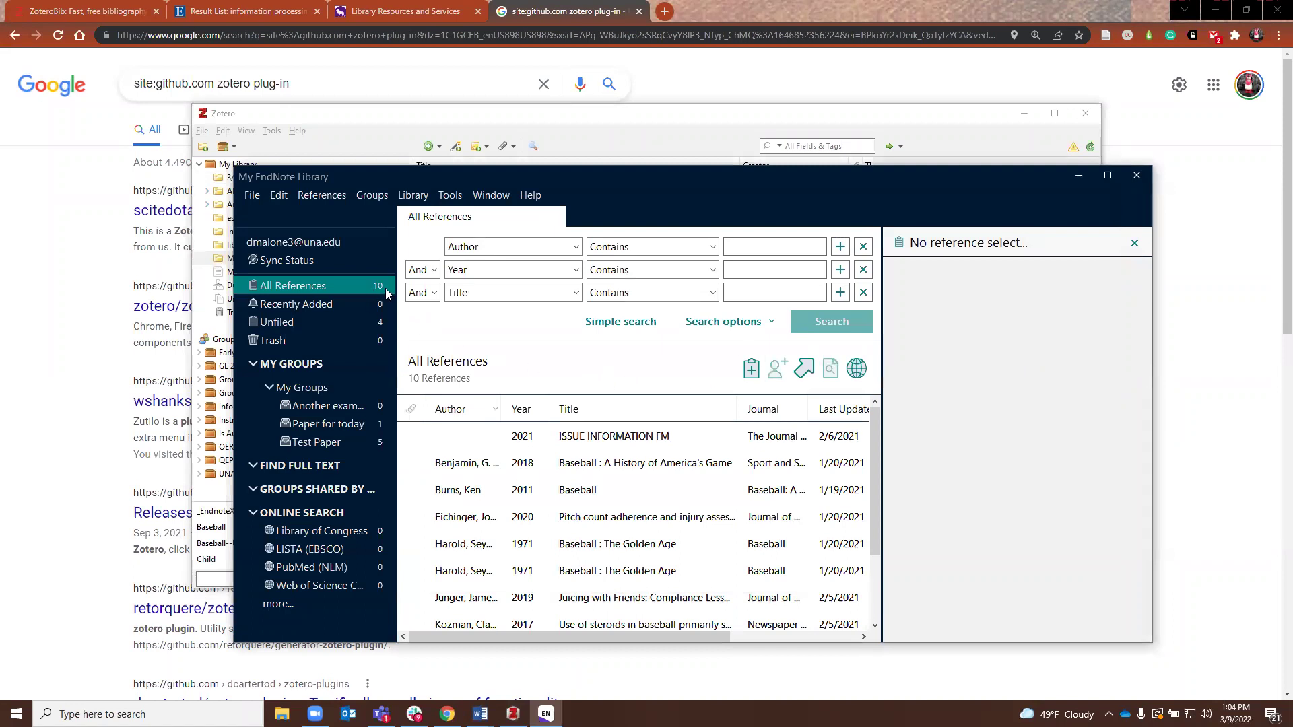
left_click(357, 141)
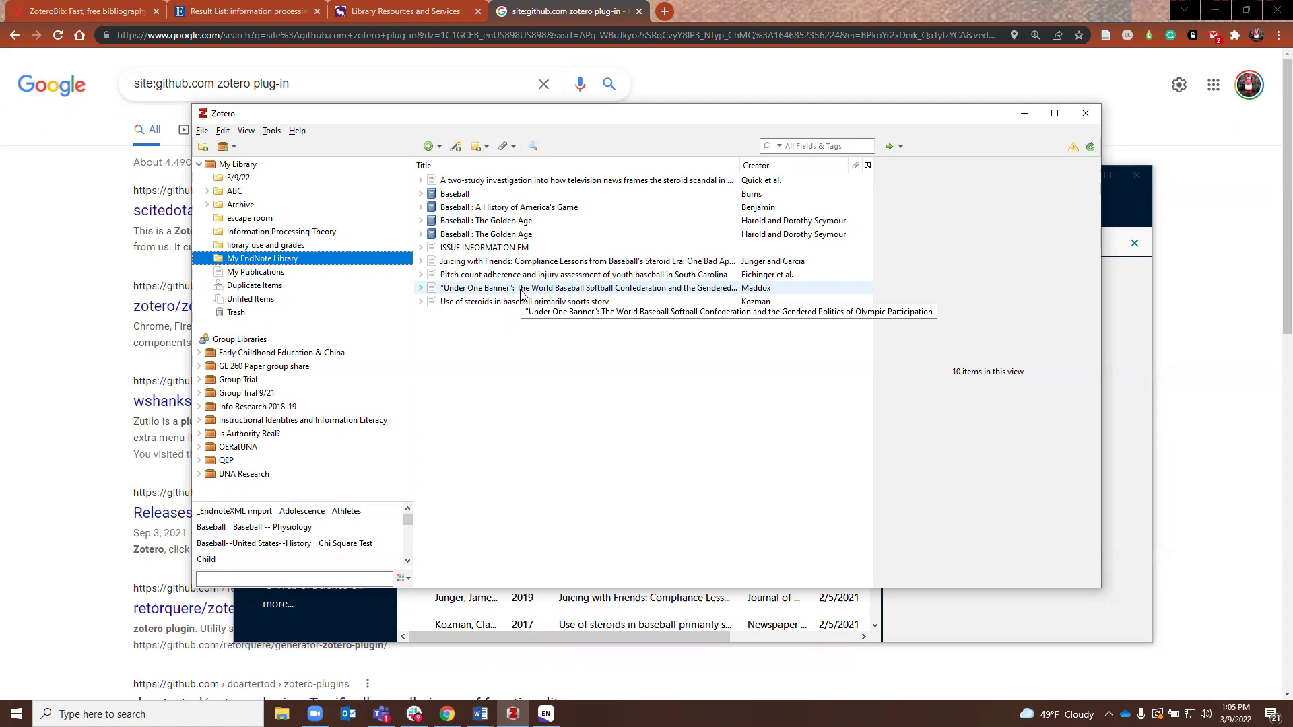
Step: In the library use and grades collection, inspect the PDF attached to "Assessing library instruction" and the Zutilo actions available for it
left_click(269, 247)
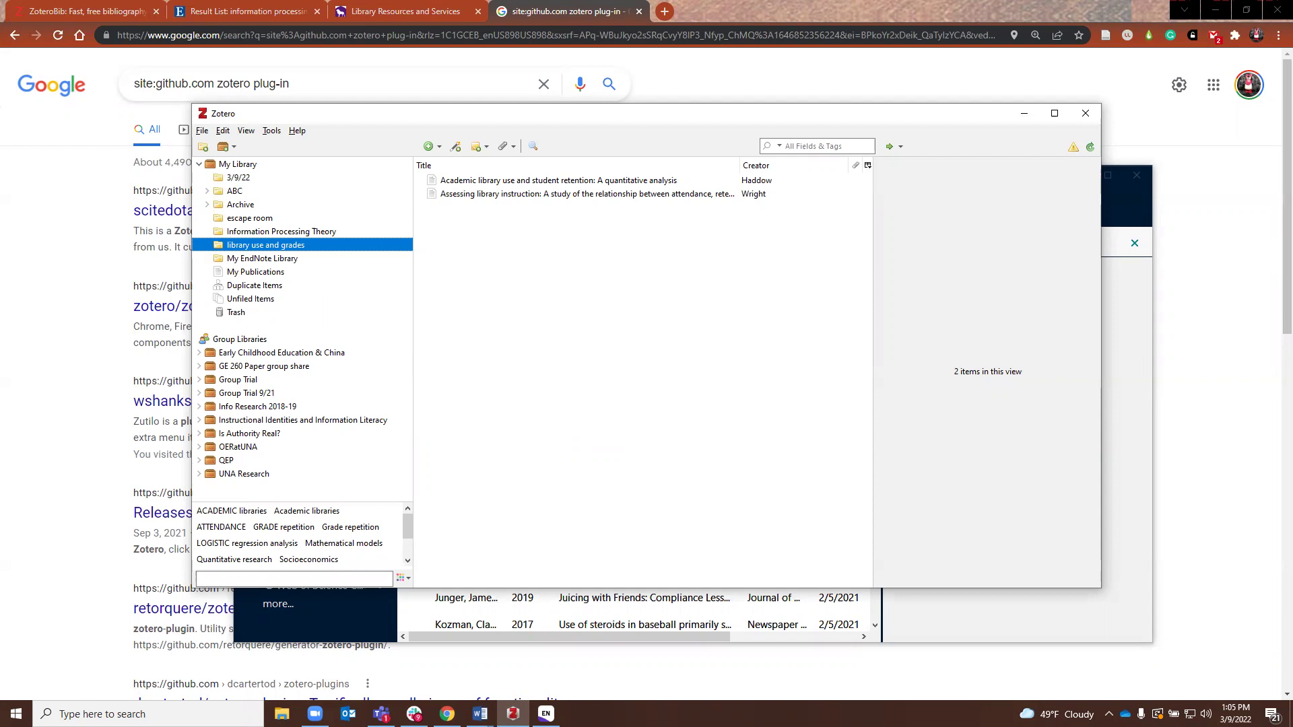
left_click_drag(1290, 128, 564, 200)
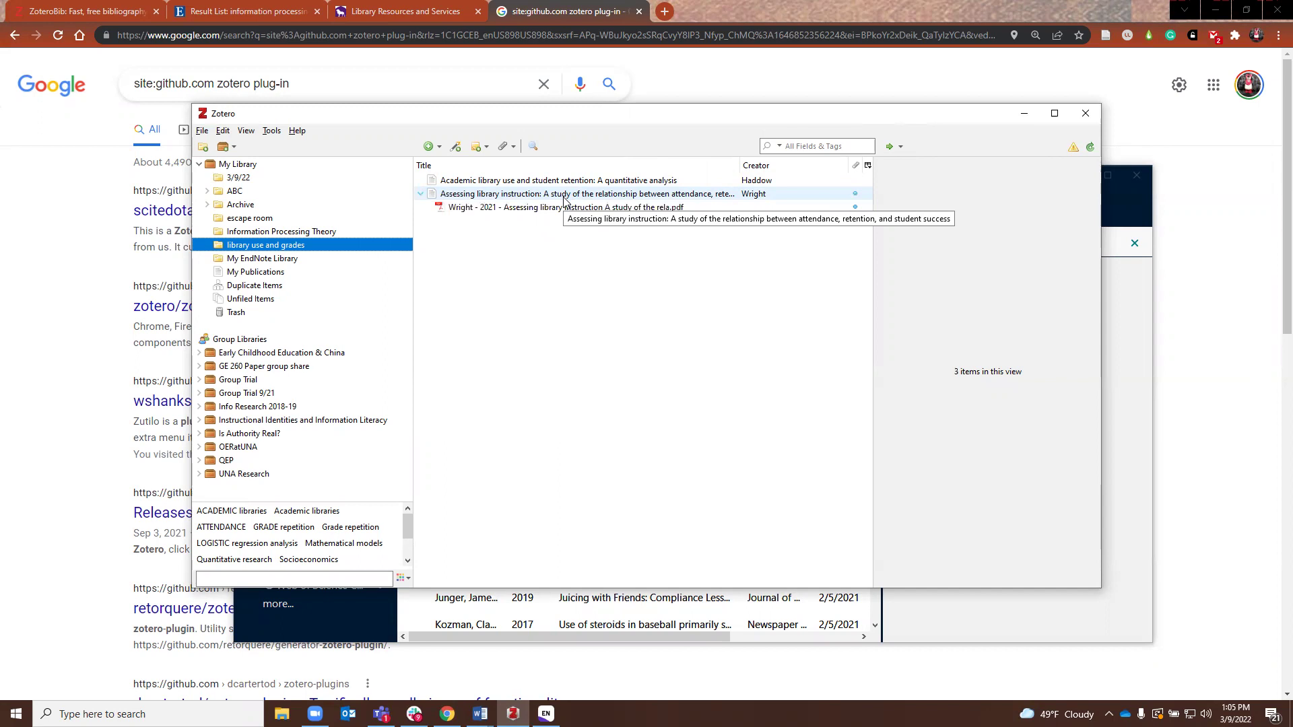
left_click(526, 209)
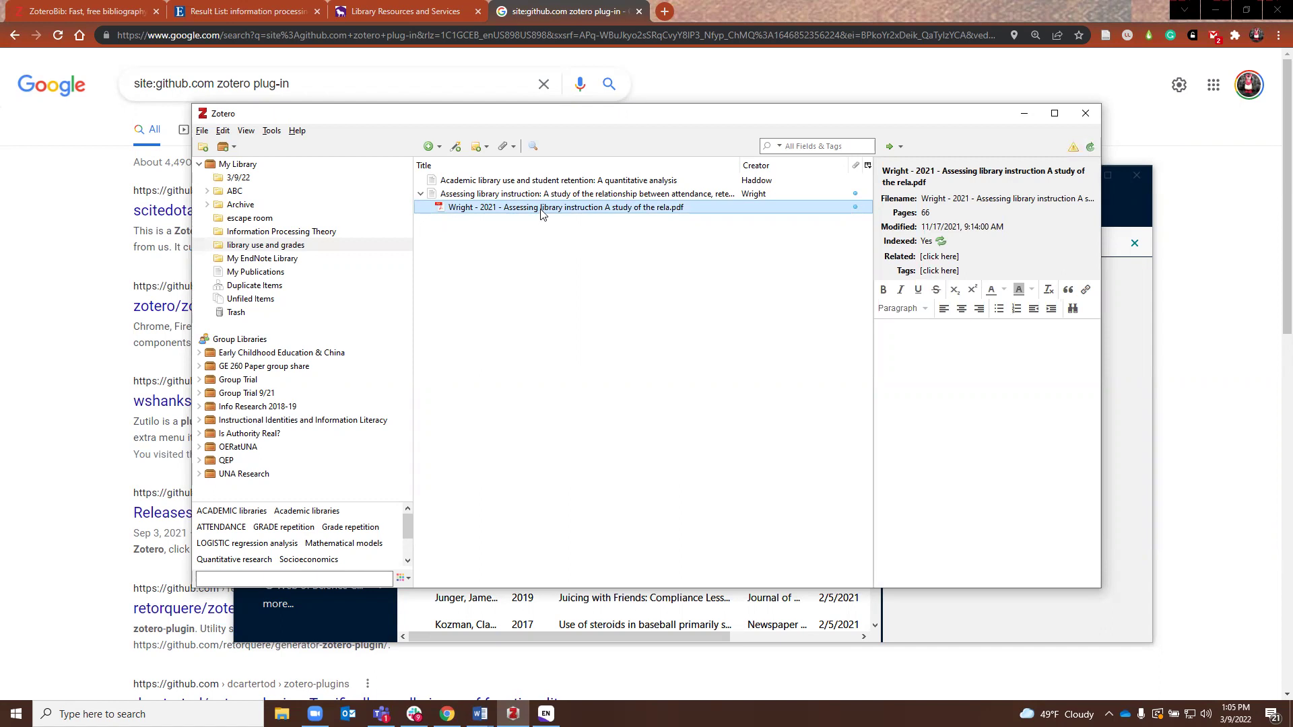
right_click(542, 213)
mouse_move(583, 373)
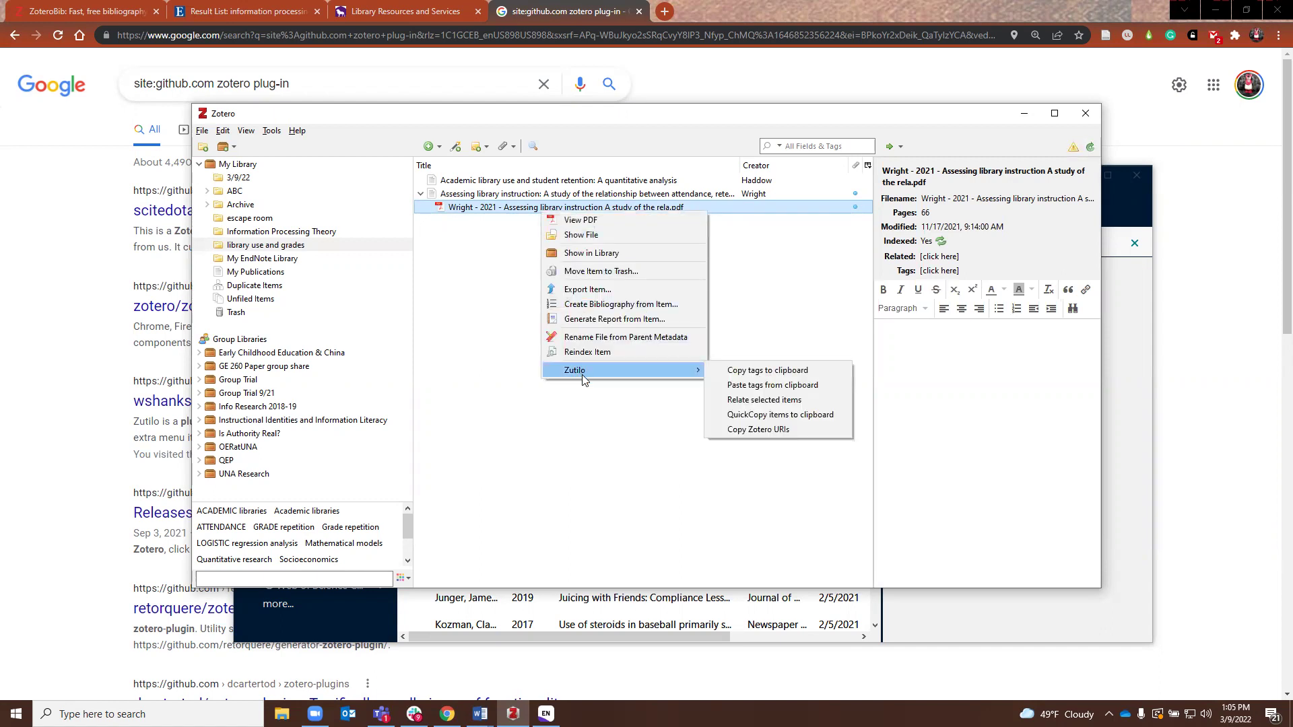
left_click(475, 315)
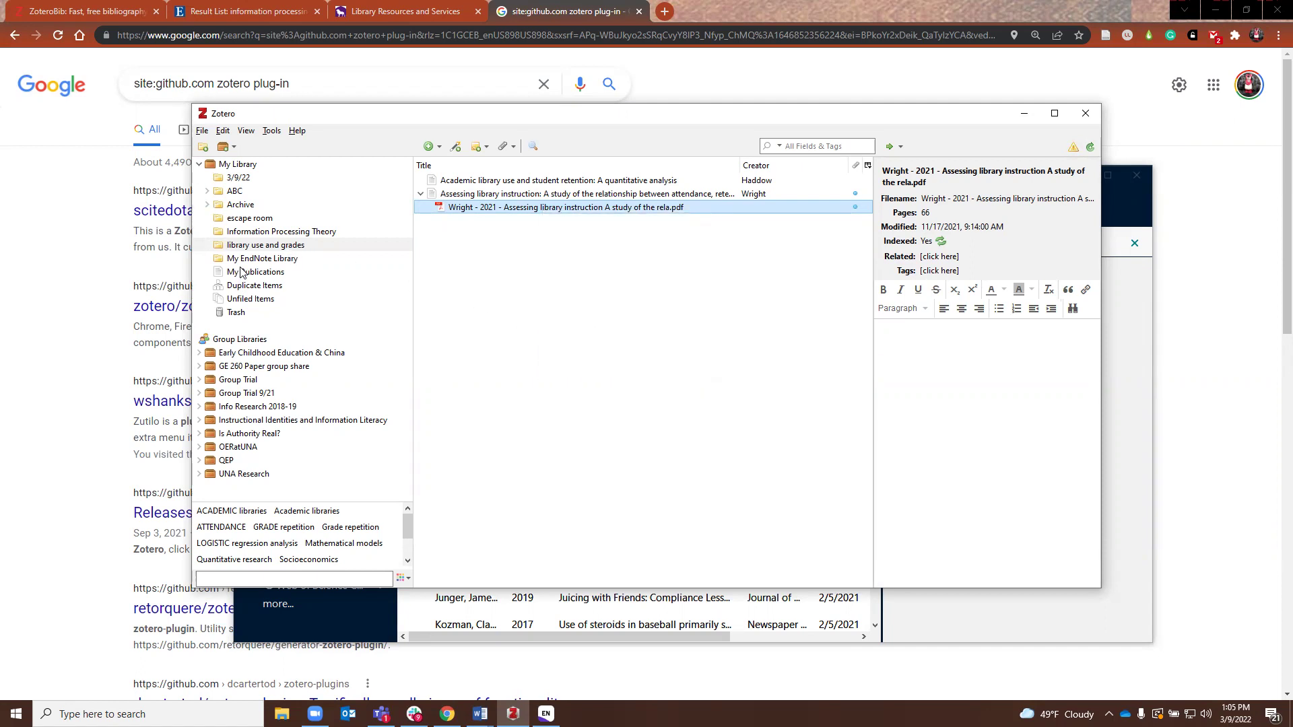
Step: Select the 3/9/22 collection and review Zotero's general and advanced preferences
left_click(239, 179)
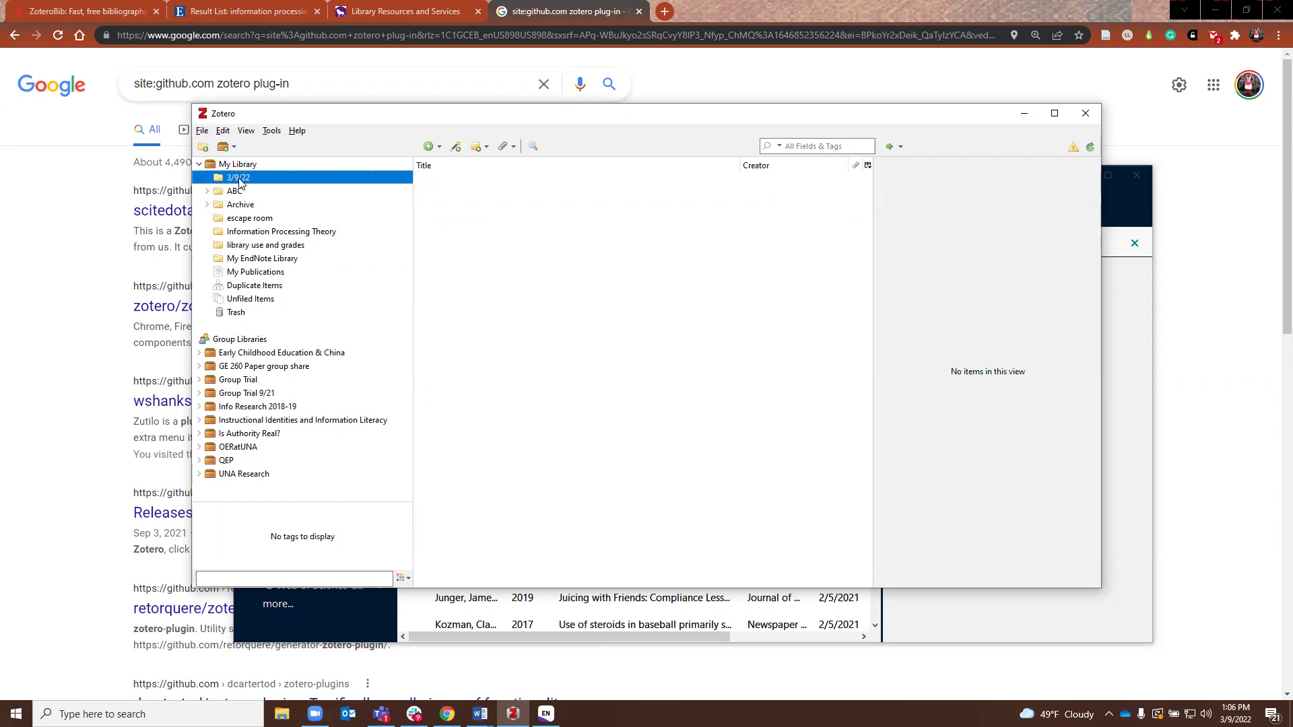
left_click(223, 130)
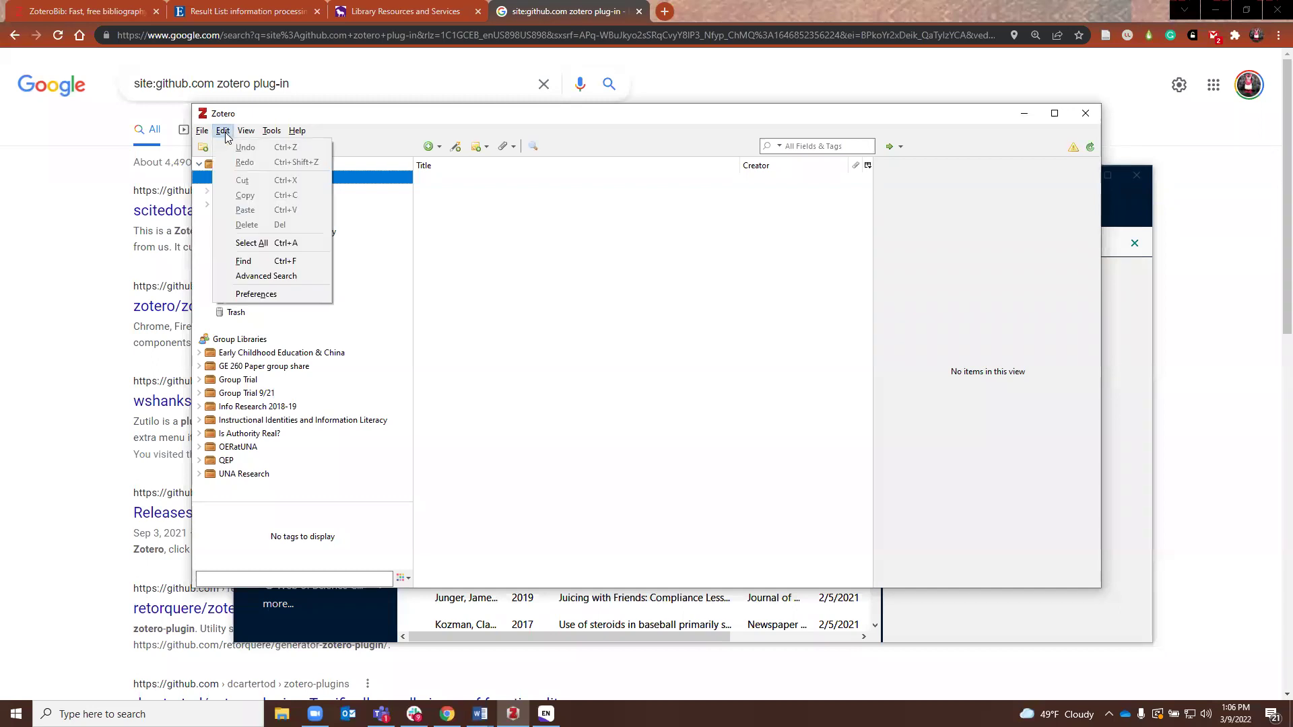
left_click(255, 294)
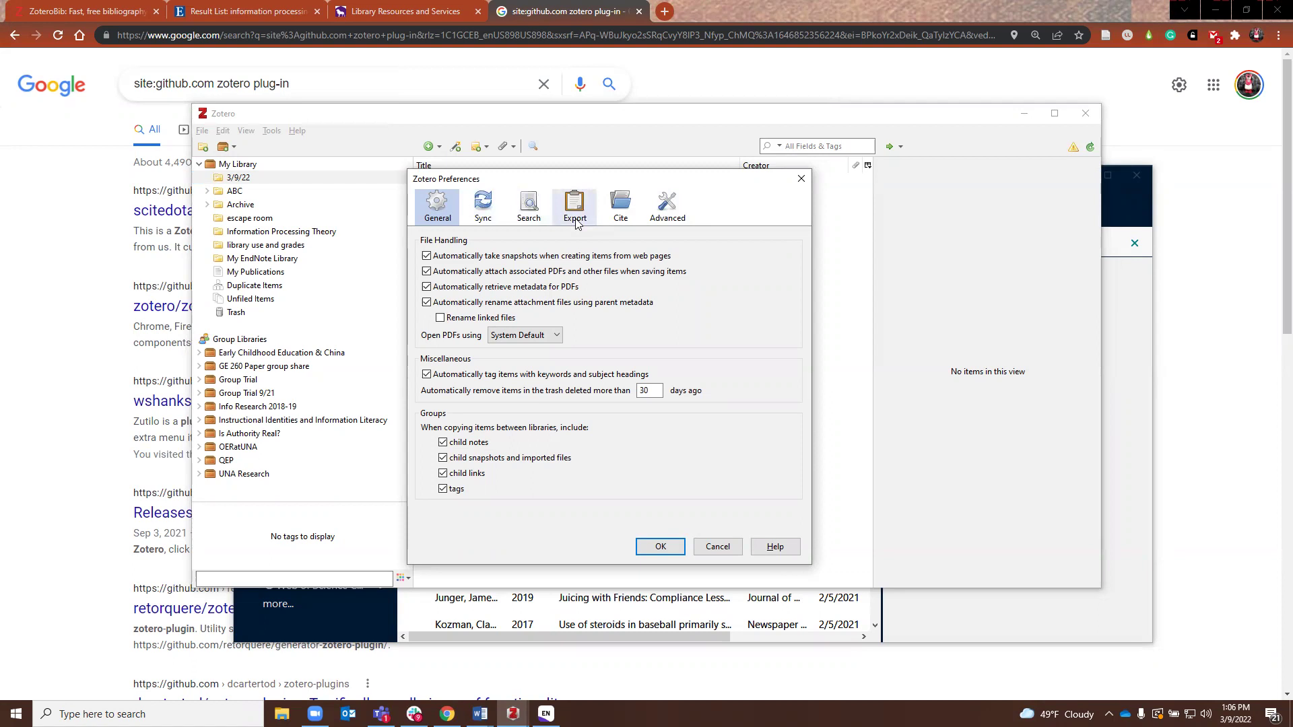
left_click(681, 209)
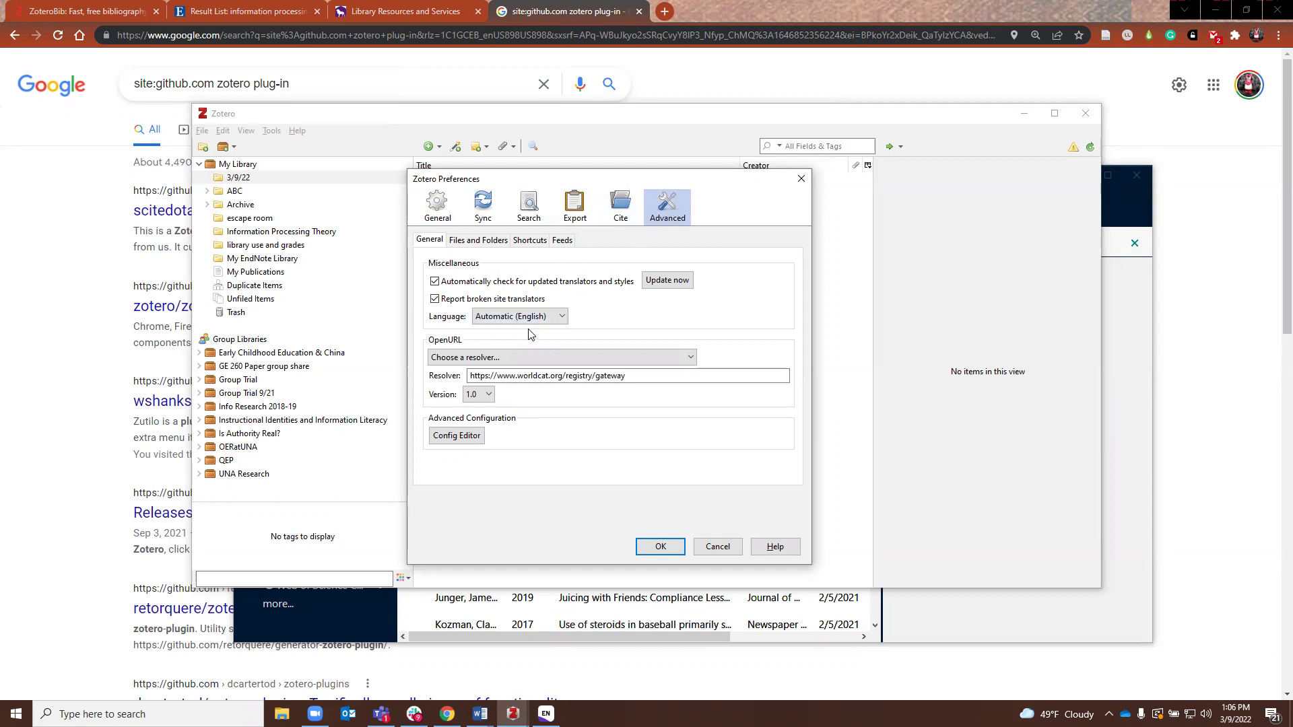
Step: Review the installed citation styles, browse additional styles and their previews in the Zotero Style Repository, and close the repository
left_click(630, 209)
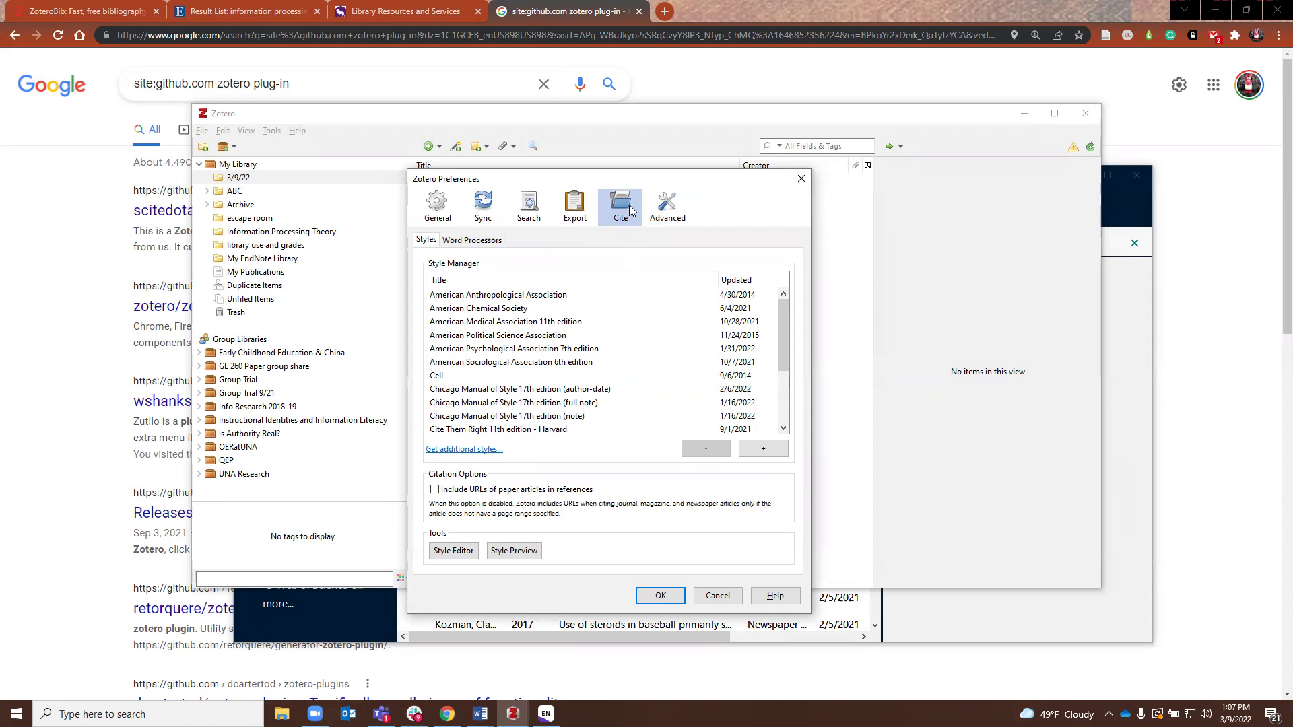
left_click(463, 449)
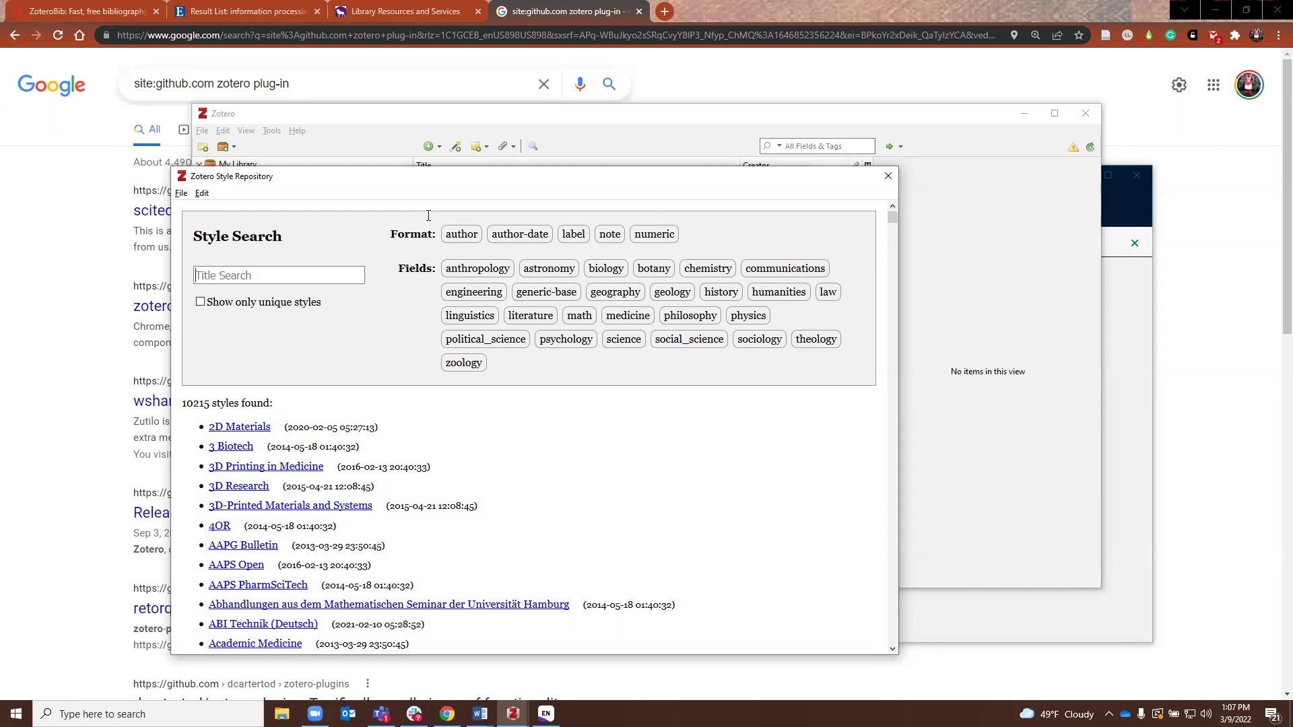
mouse_move(358, 480)
scroll(359, 479, "down", 20)
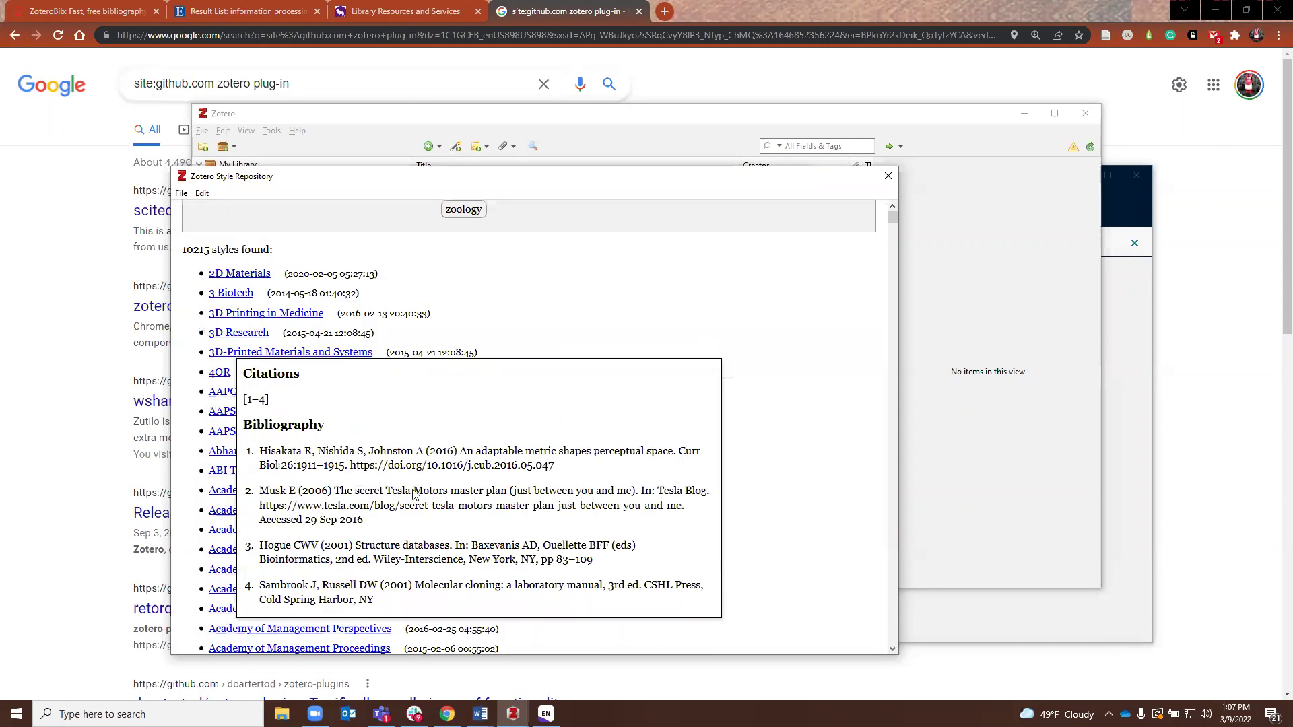
scroll(669, 507, "down", 5)
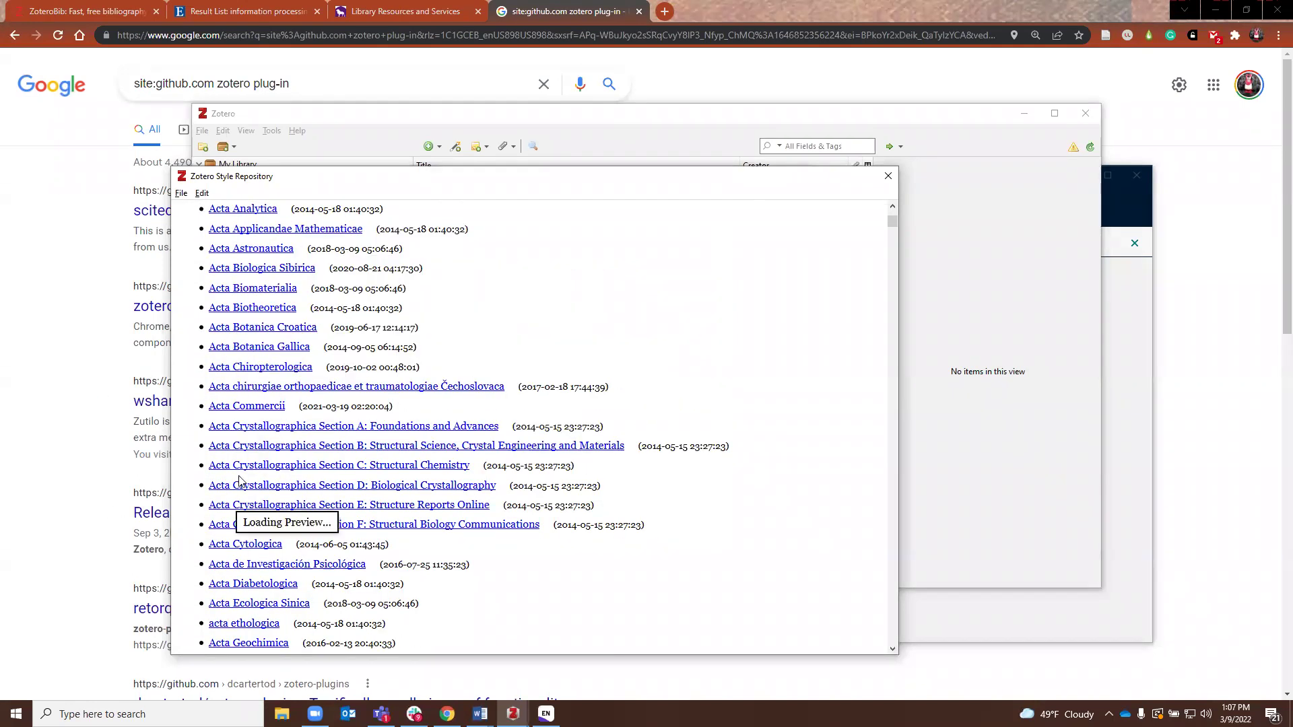
mouse_move(634, 519)
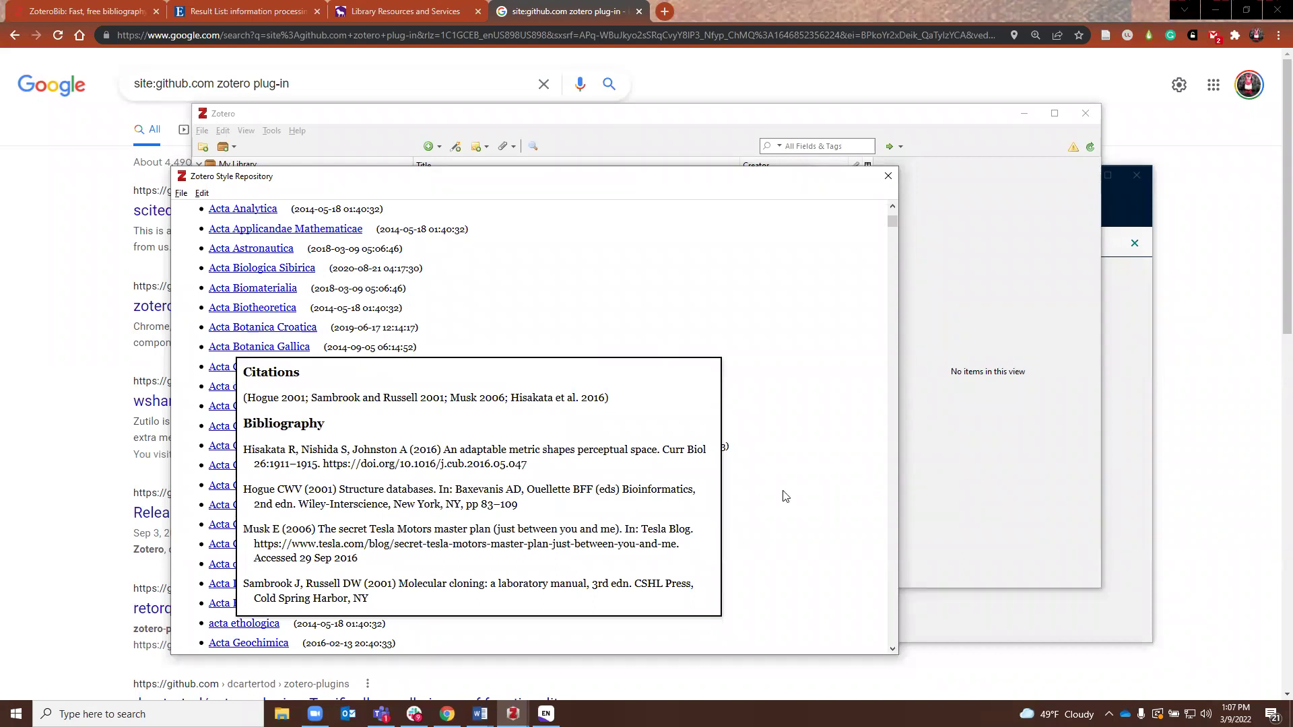
mouse_move(225, 291)
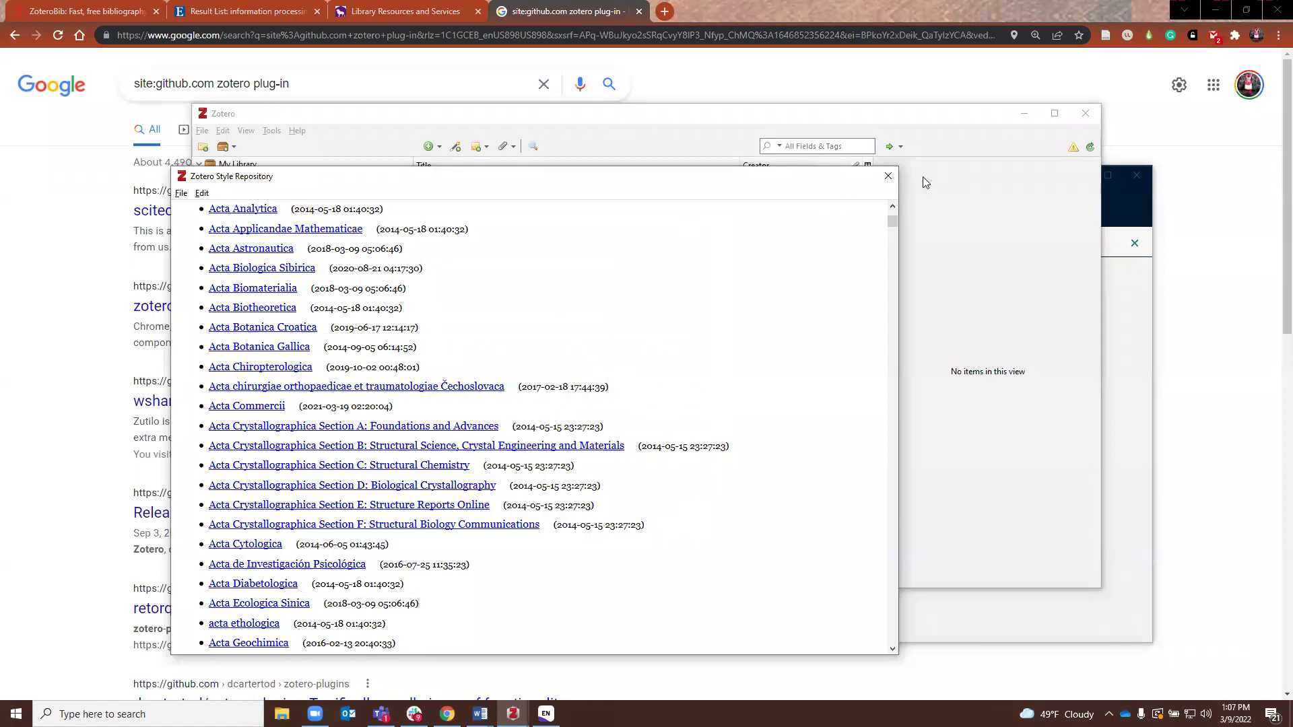
left_click(888, 176)
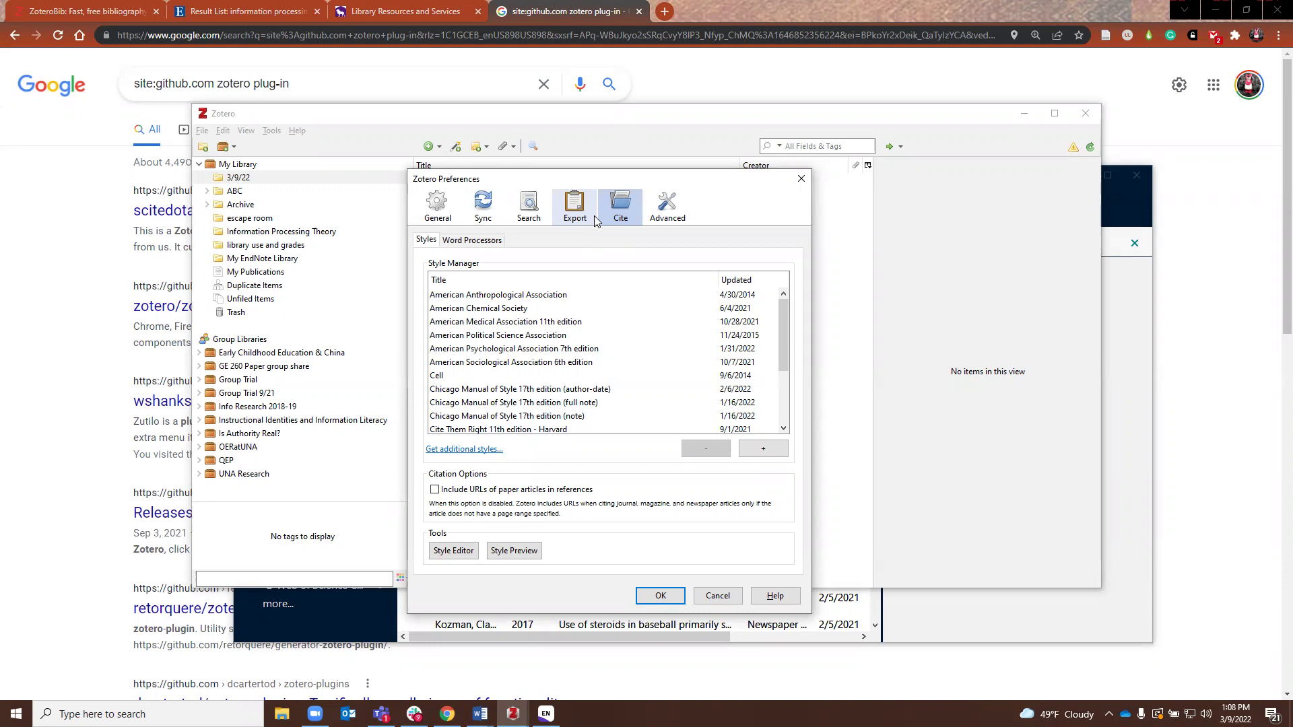
Step: Review the export, search, sync and general preferences, and return to the Quick Copy export settings
left_click(579, 218)
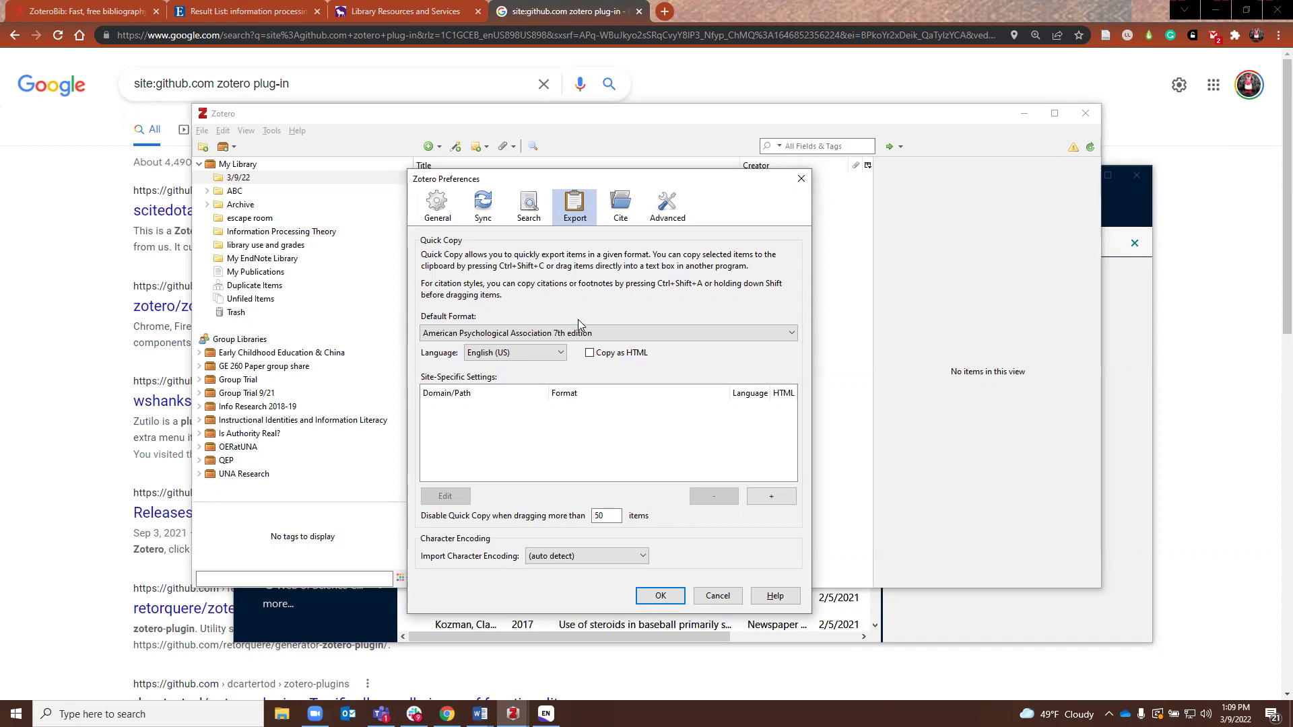
left_click(524, 215)
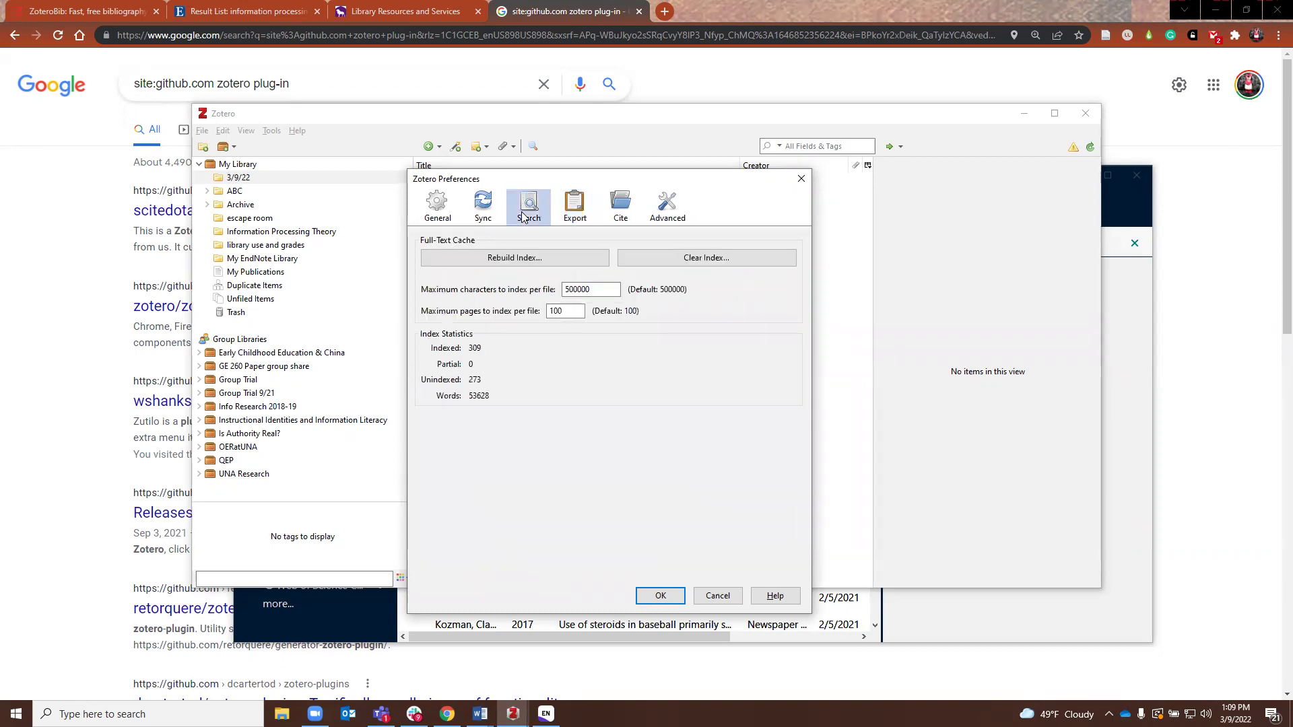
left_click(483, 211)
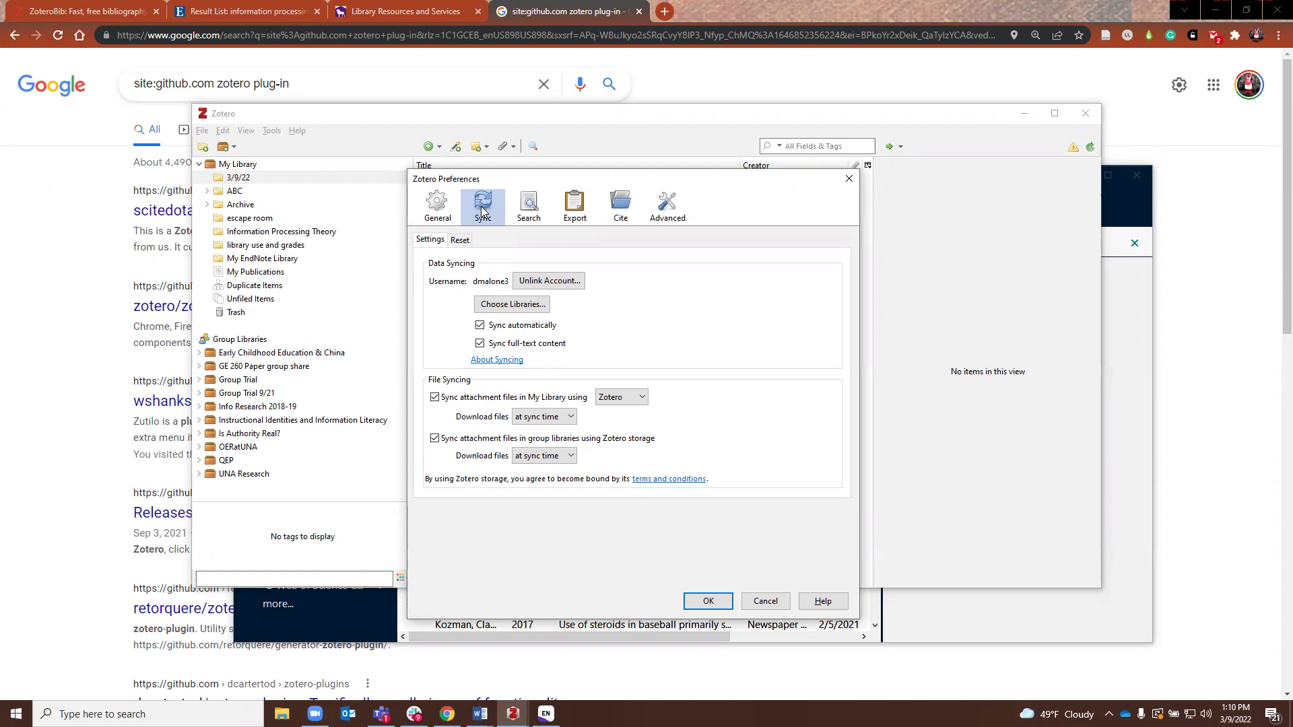
left_click(439, 211)
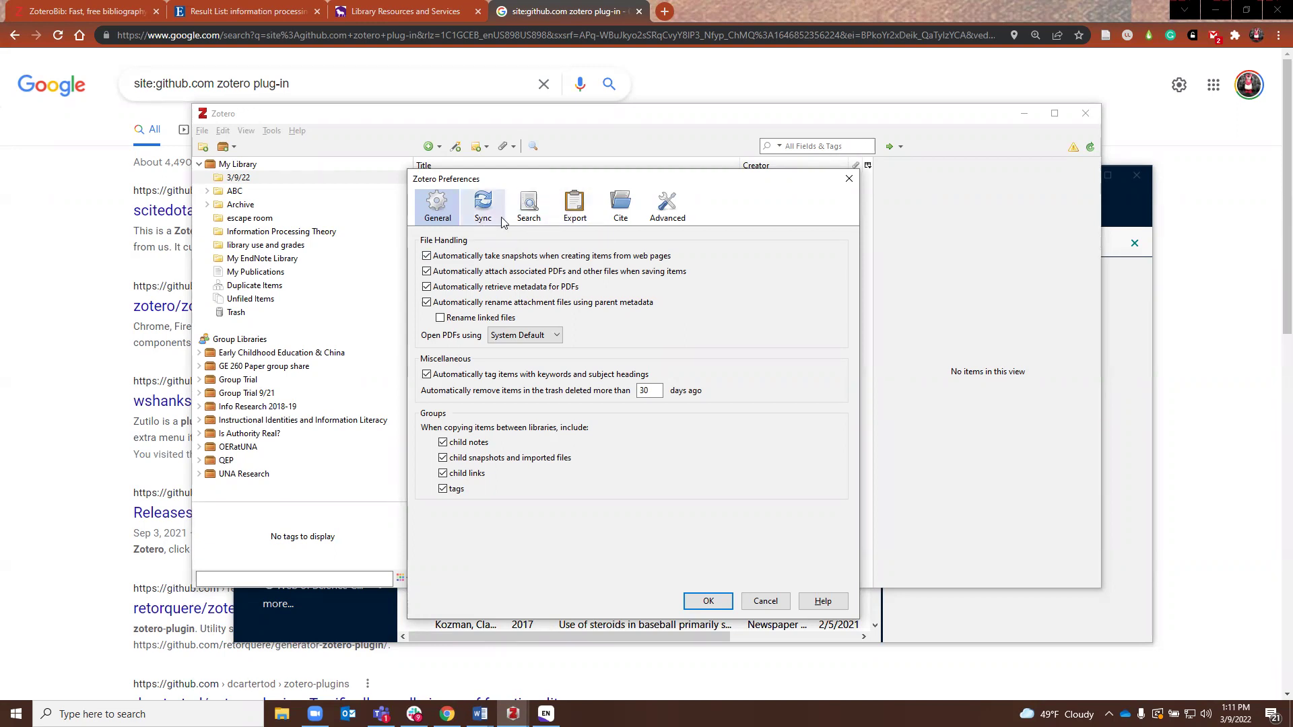
left_click(574, 214)
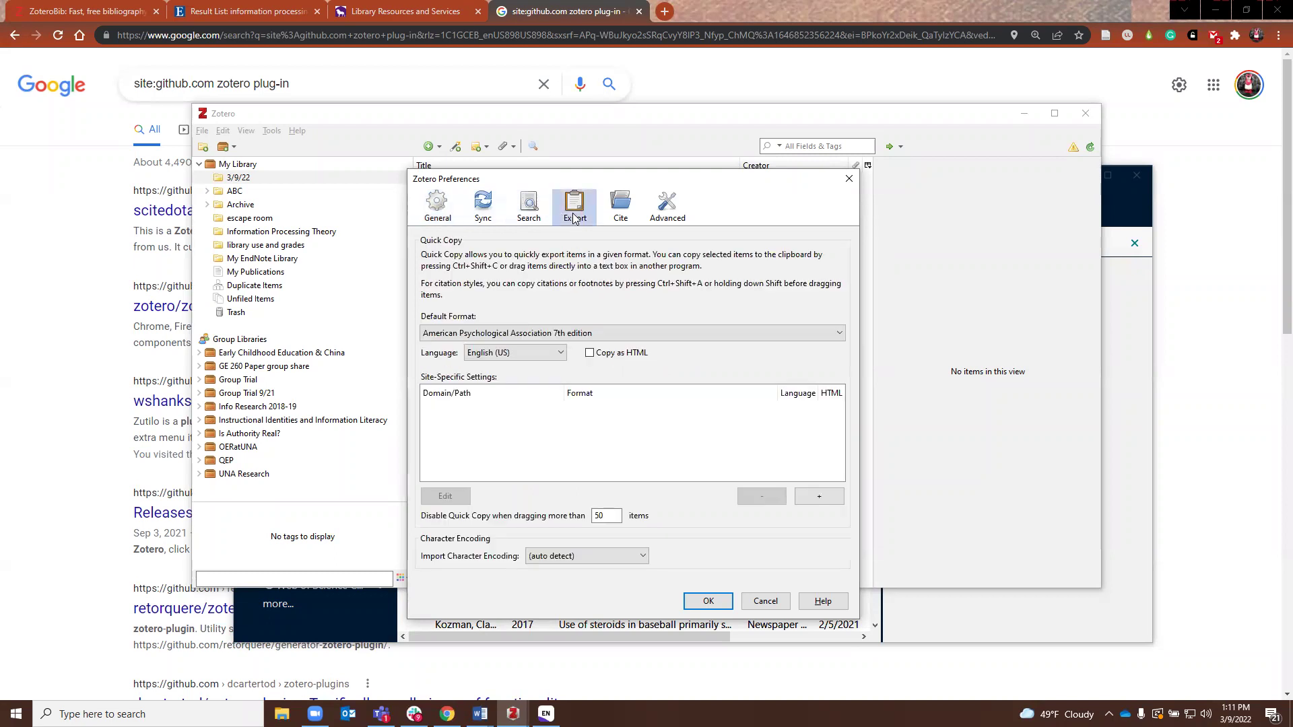
Step: Review the cite, advanced, search, sync, general and export preferences once more, and close the preferences without saving
left_click(620, 216)
left_click(677, 216)
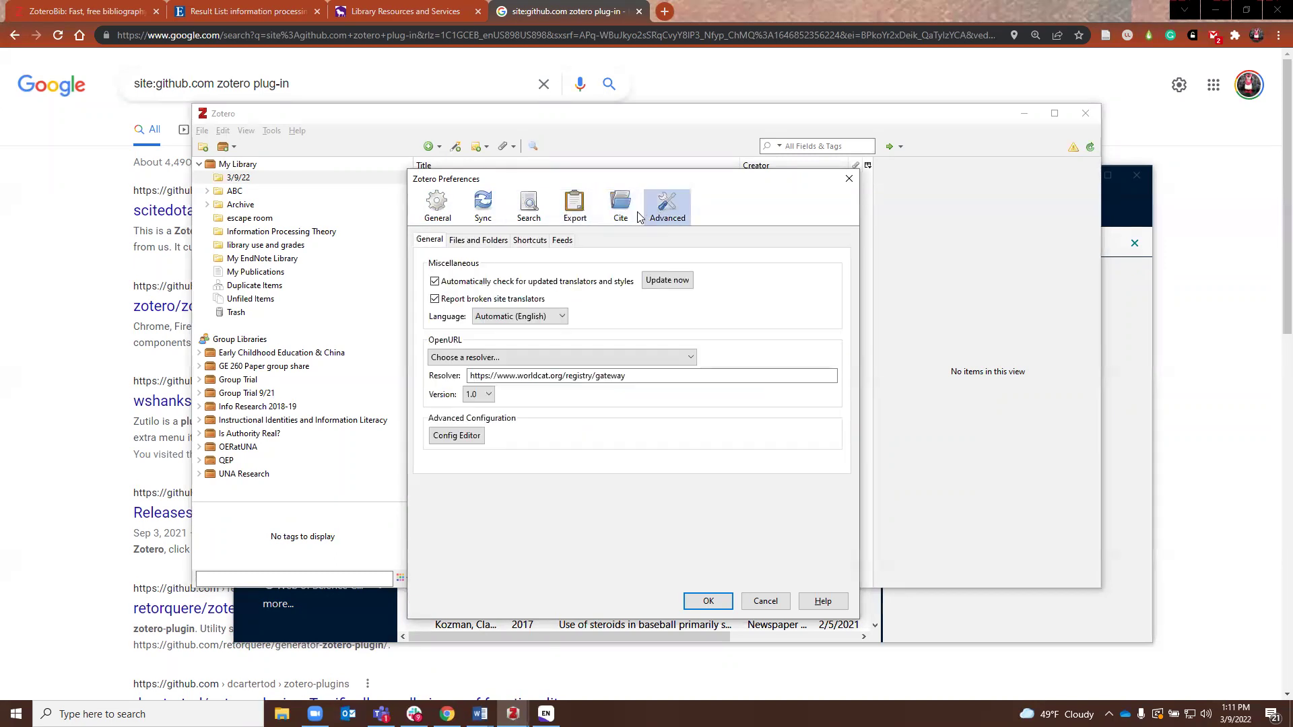
left_click(532, 214)
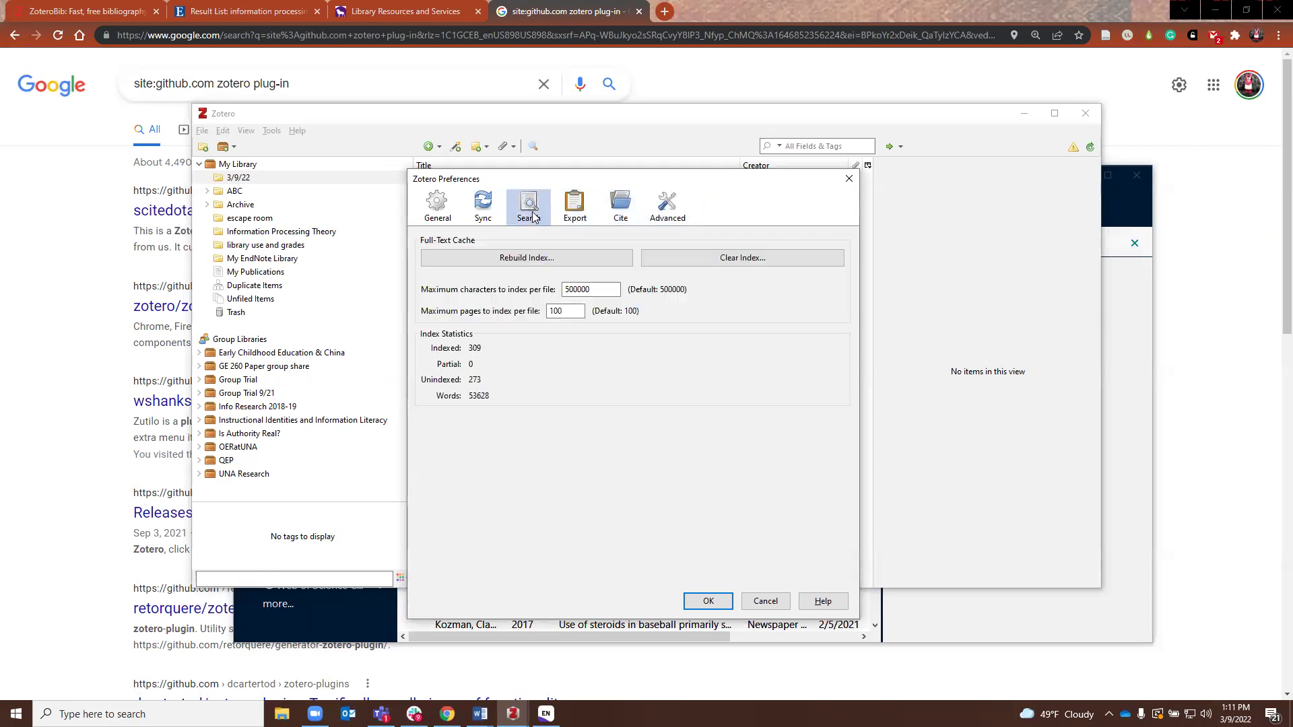
left_click(495, 216)
left_click(422, 219)
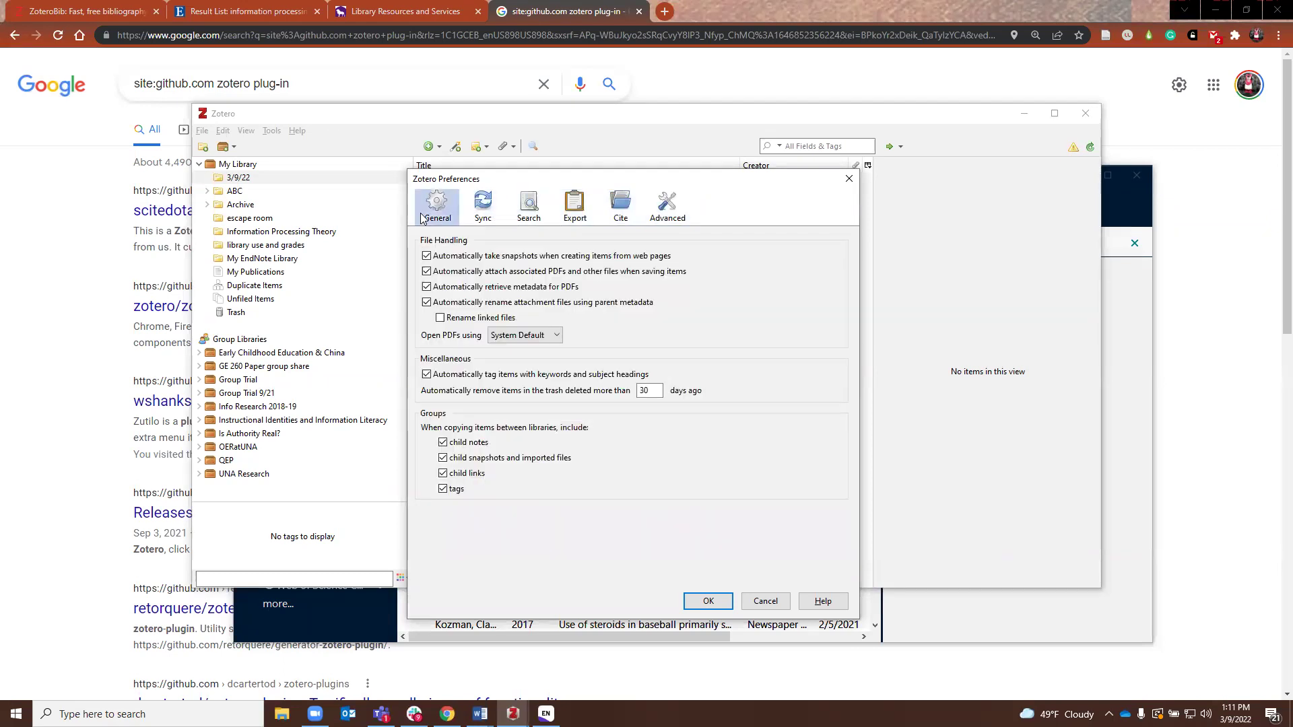
left_click(582, 216)
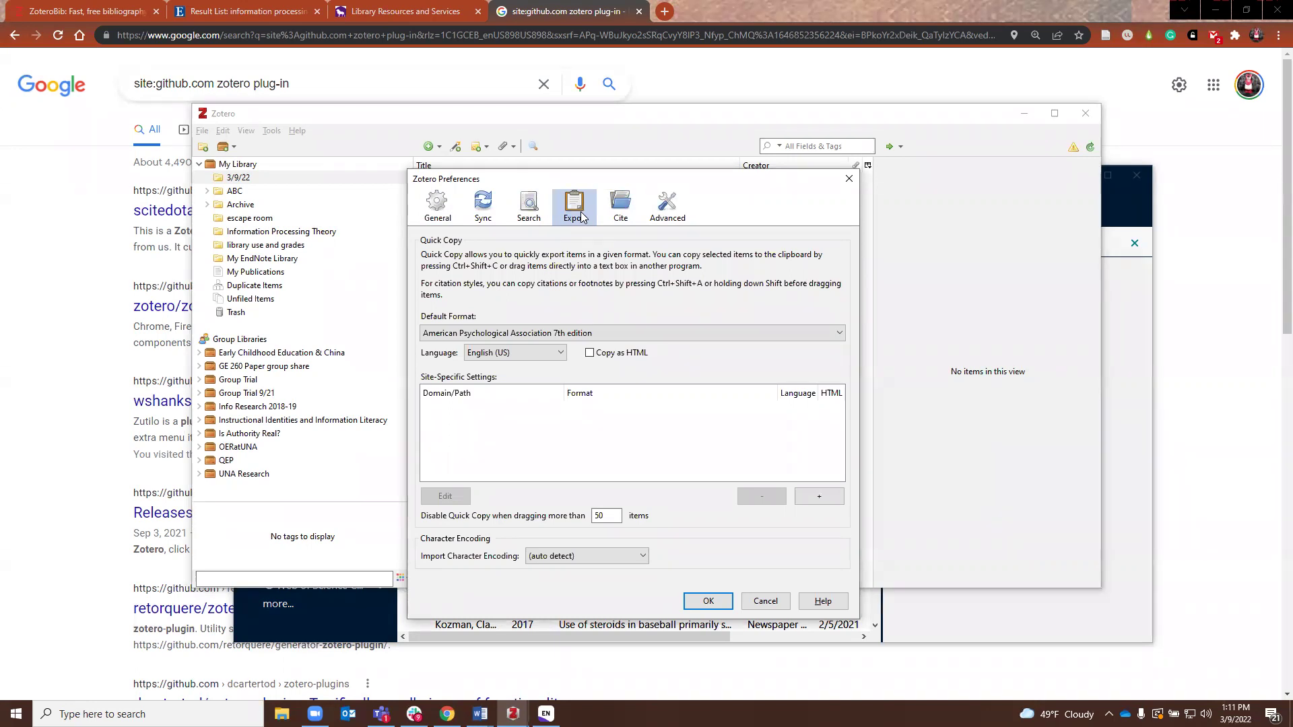
left_click(766, 602)
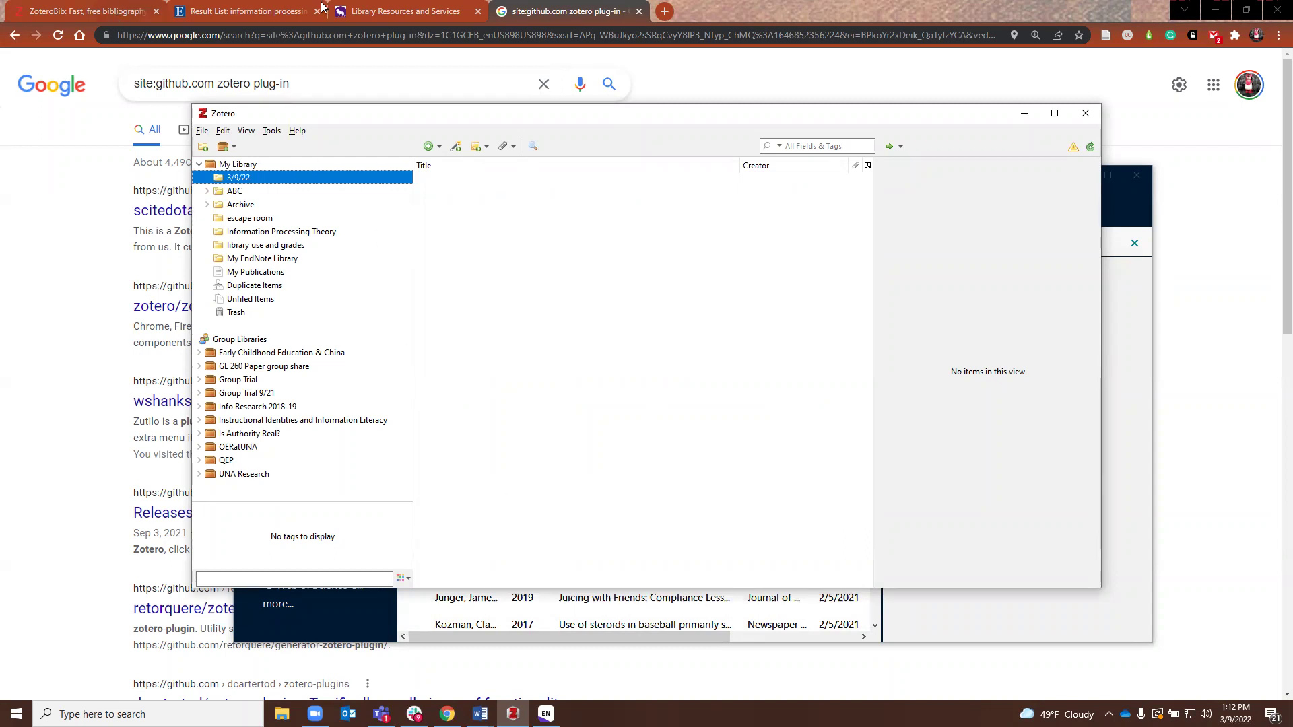
Step: In Zotero's My EndNote Library collection, inspect the actions available for the item "Use of steroids in baseball primarily sports story"
left_click(0, 217)
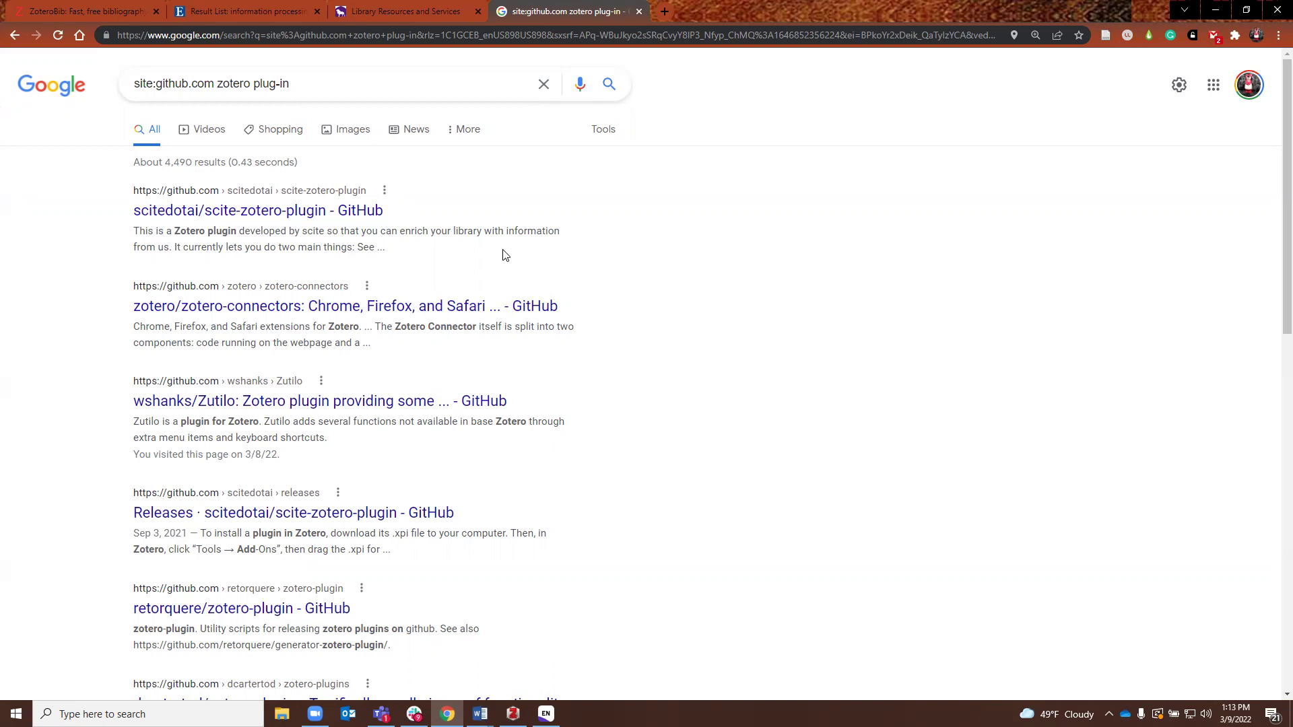
left_click(514, 714)
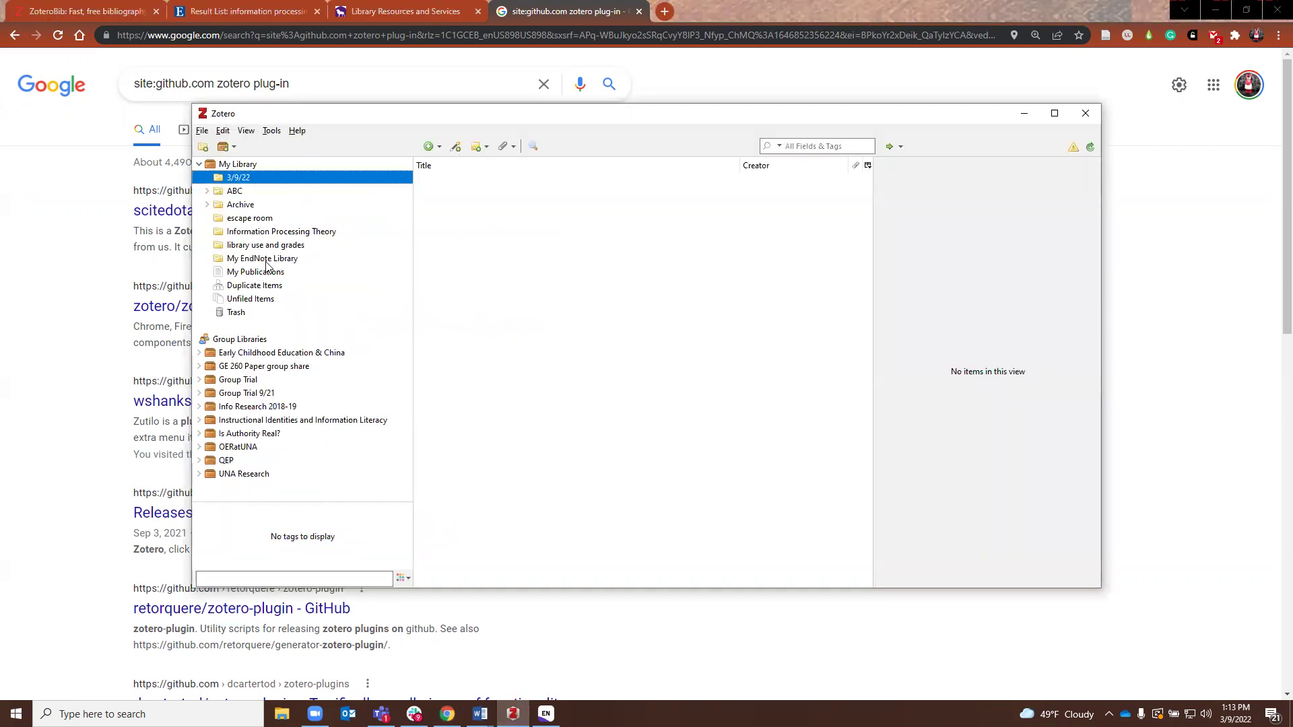
left_click(268, 258)
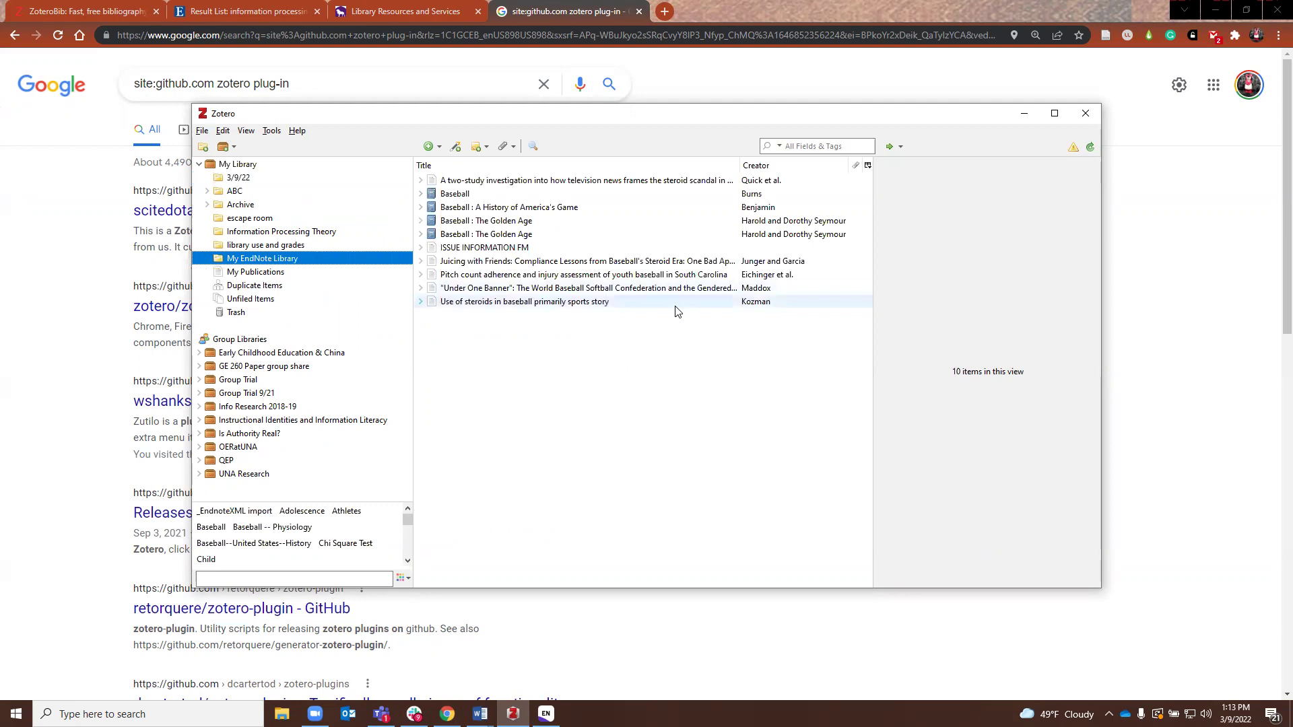
right_click(676, 310)
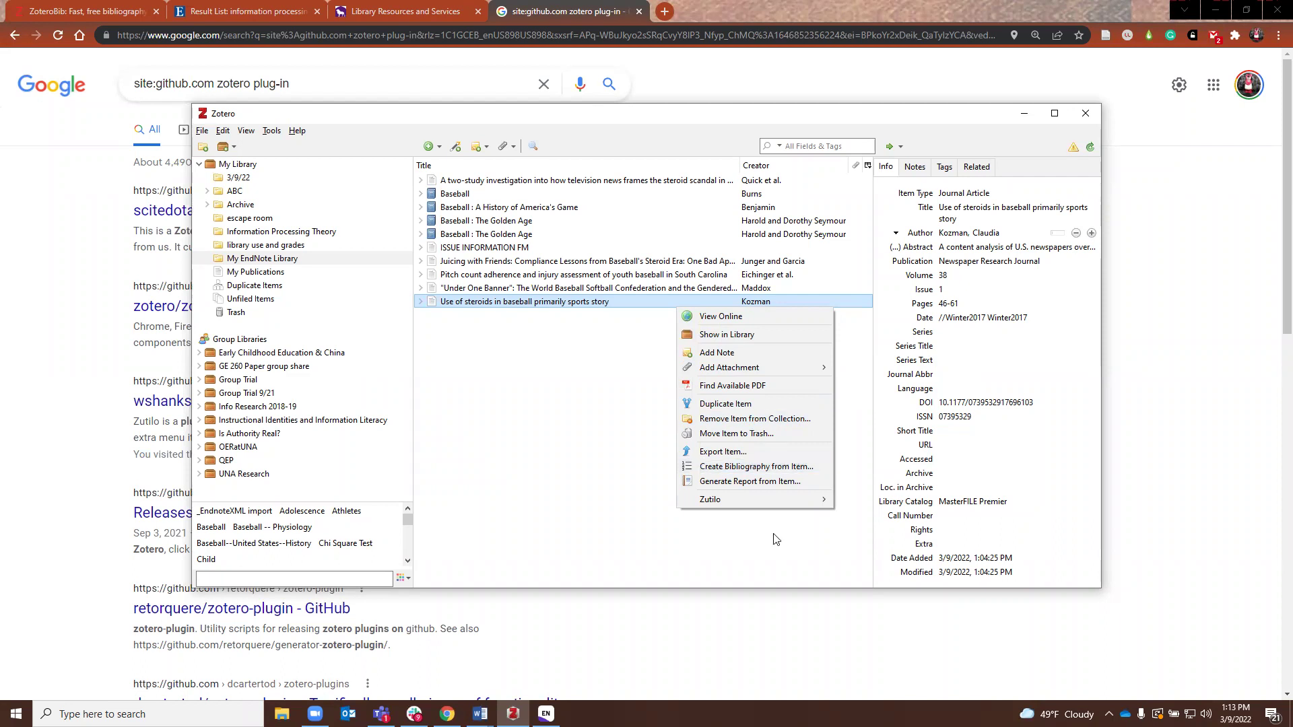
mouse_move(768, 505)
left_click(22, 303)
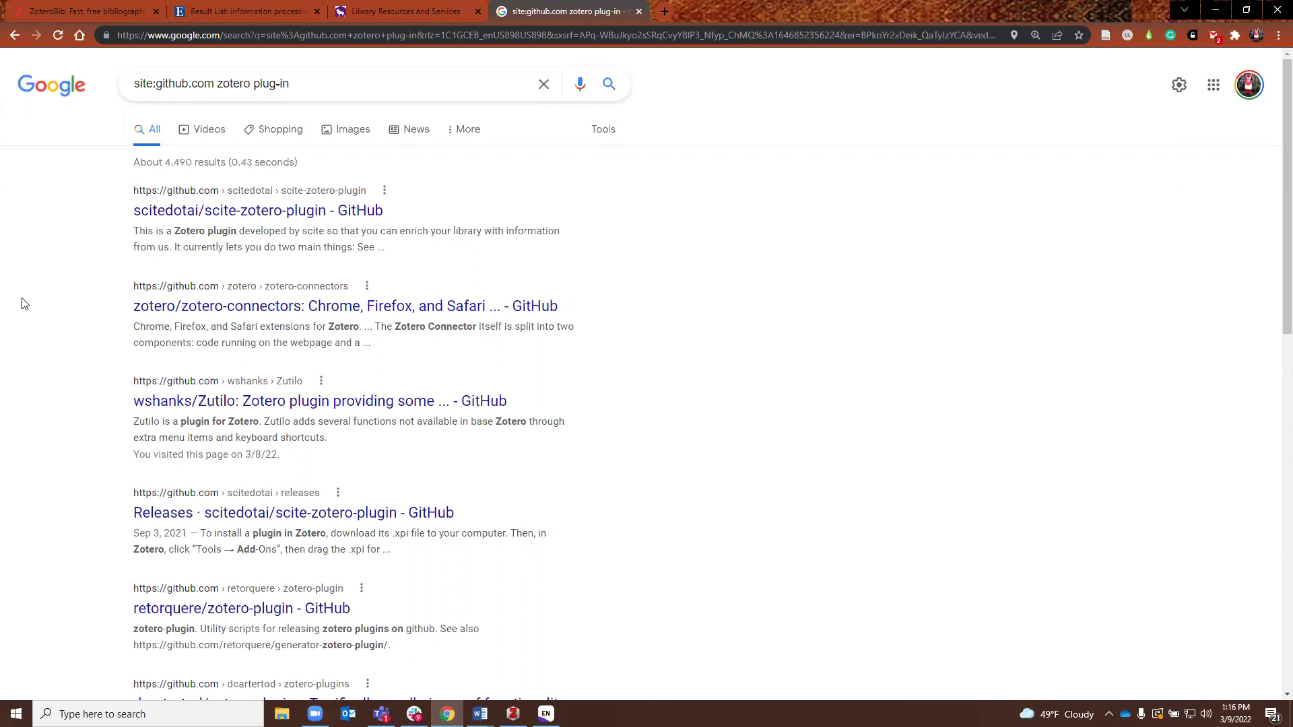
Step: Check the ZoteroBib page in the browser, and open the first two information processing search results in separate tabs
left_click(58, 8)
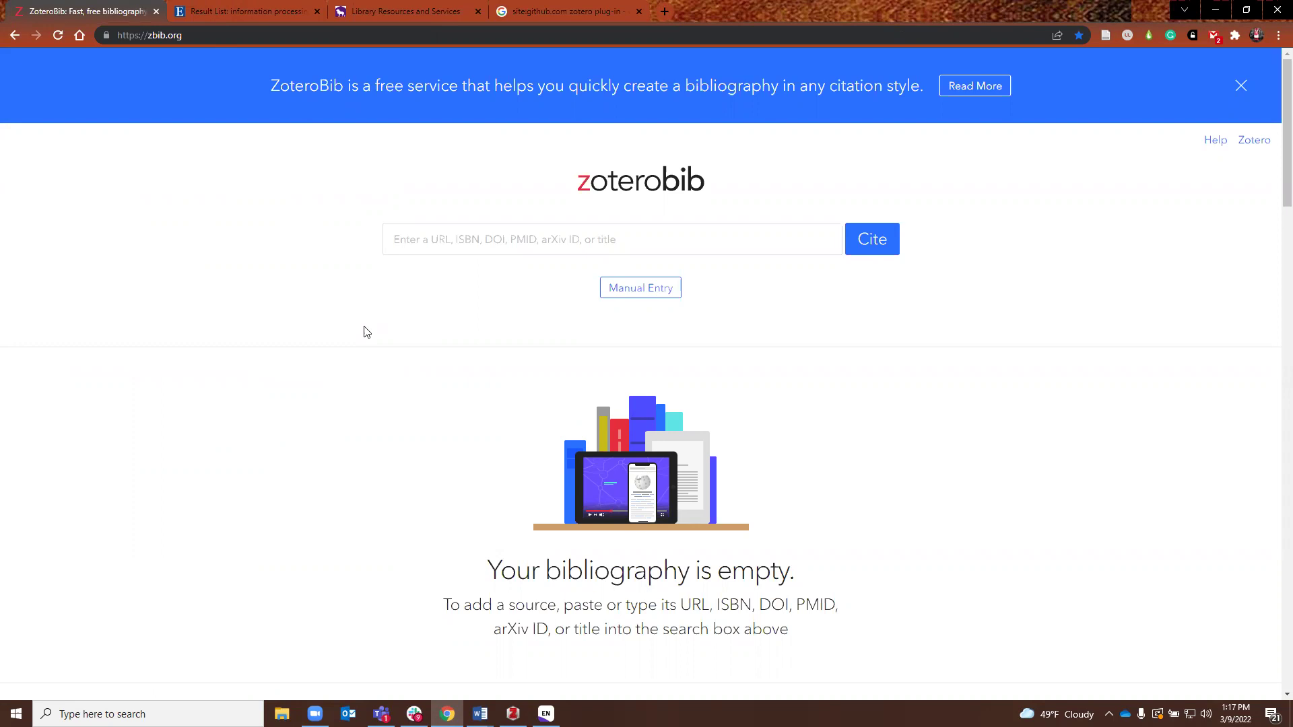
left_click(243, 14)
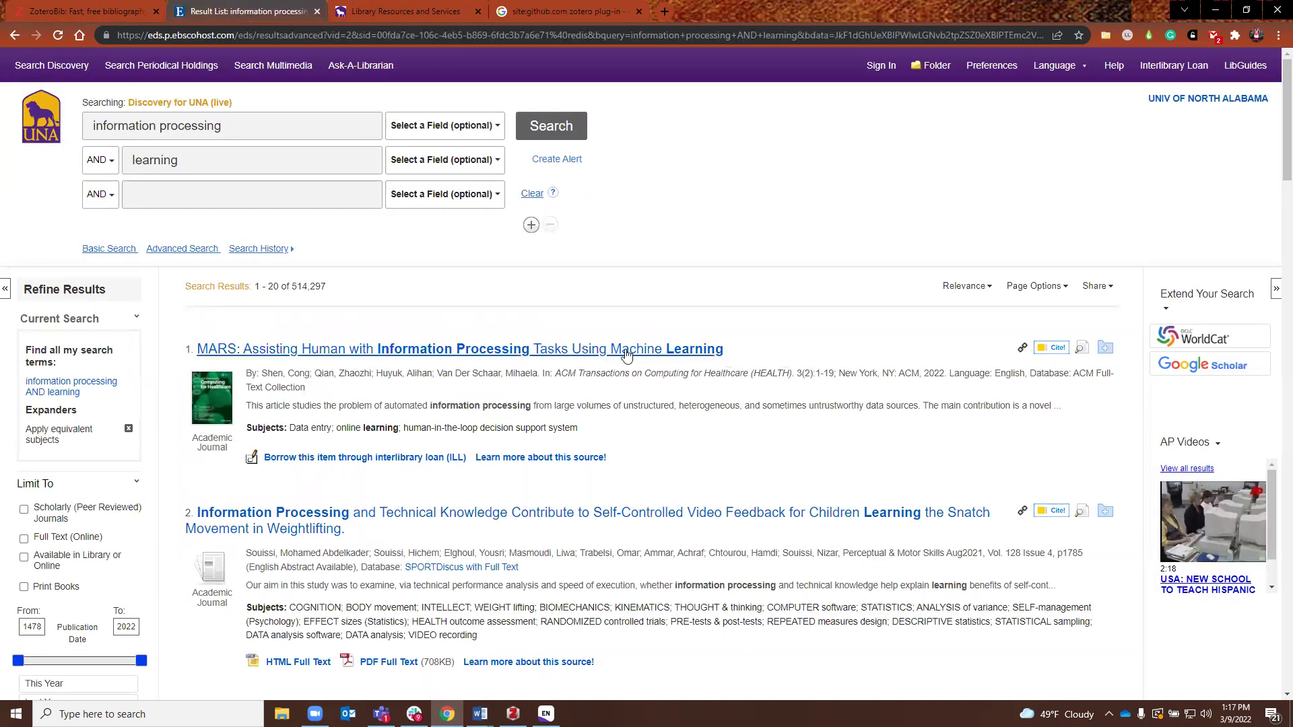
right_click(584, 351)
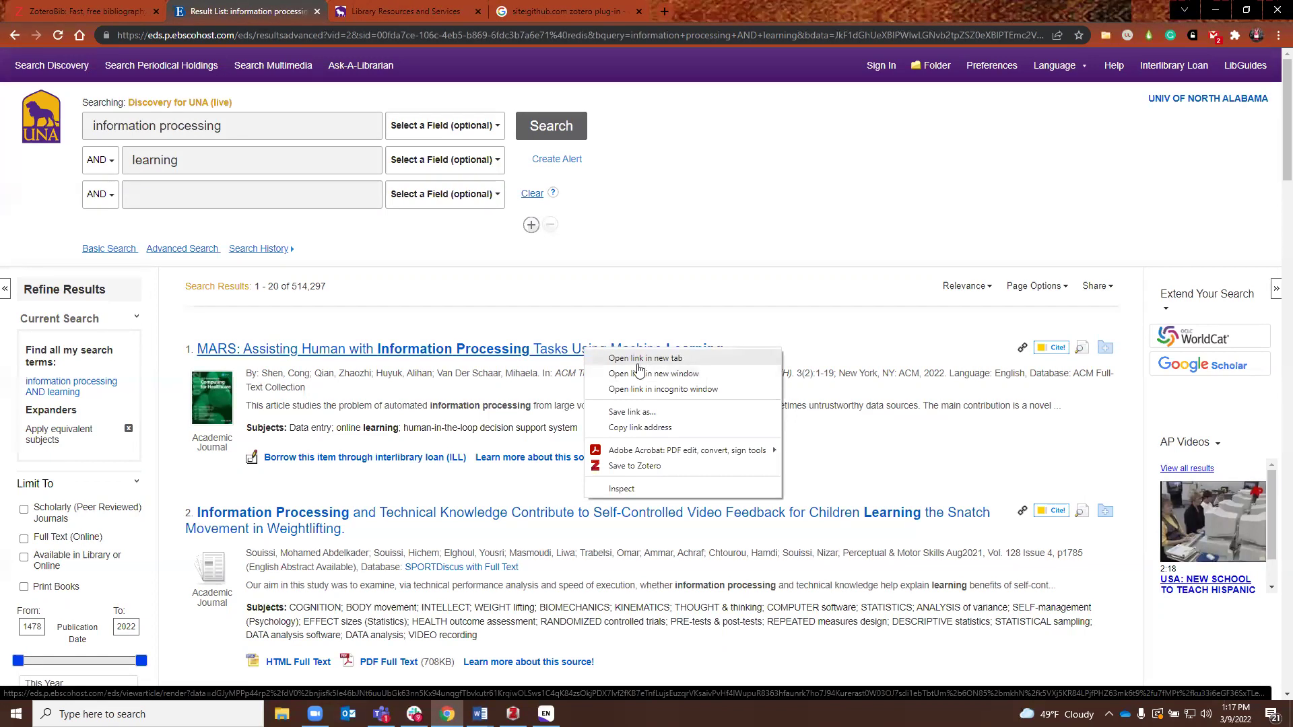
left_click(636, 363)
right_click(427, 526)
left_click(475, 530)
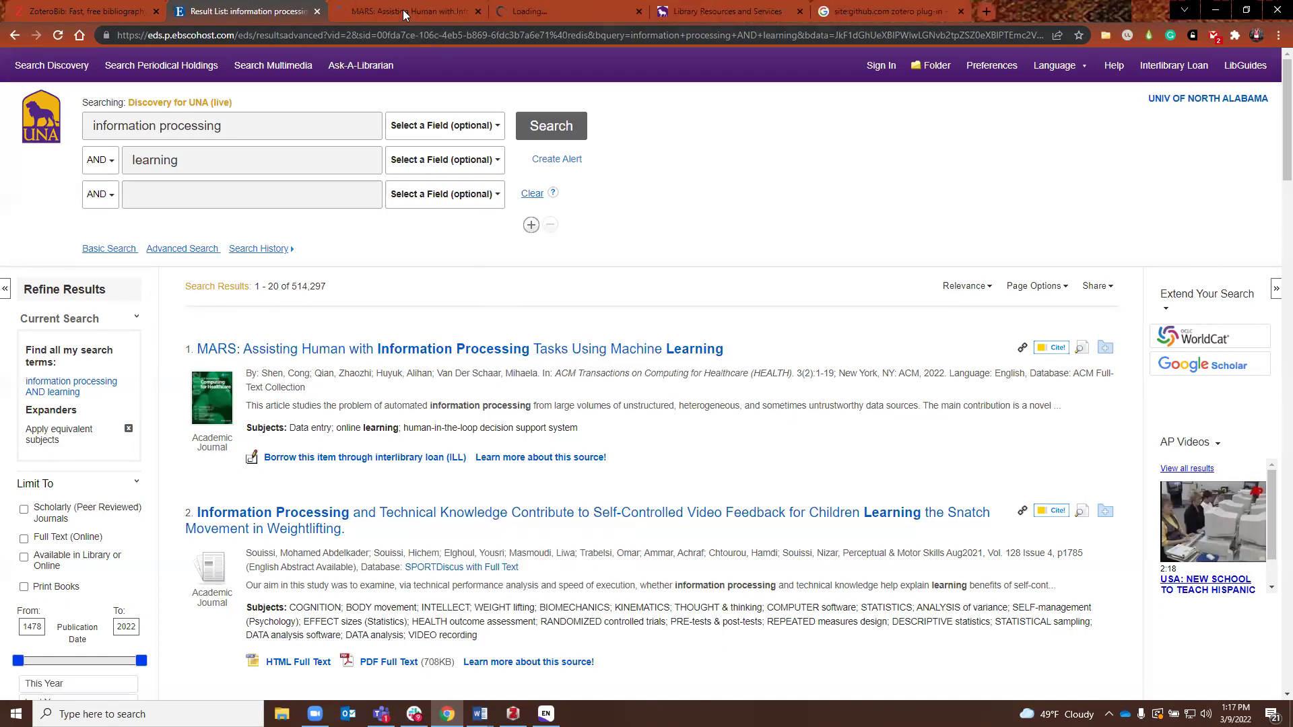
Step: Copy doi.org/10.1145/3494582 from the MARS article's record and cite it in ZoteroBib
left_click(404, 14)
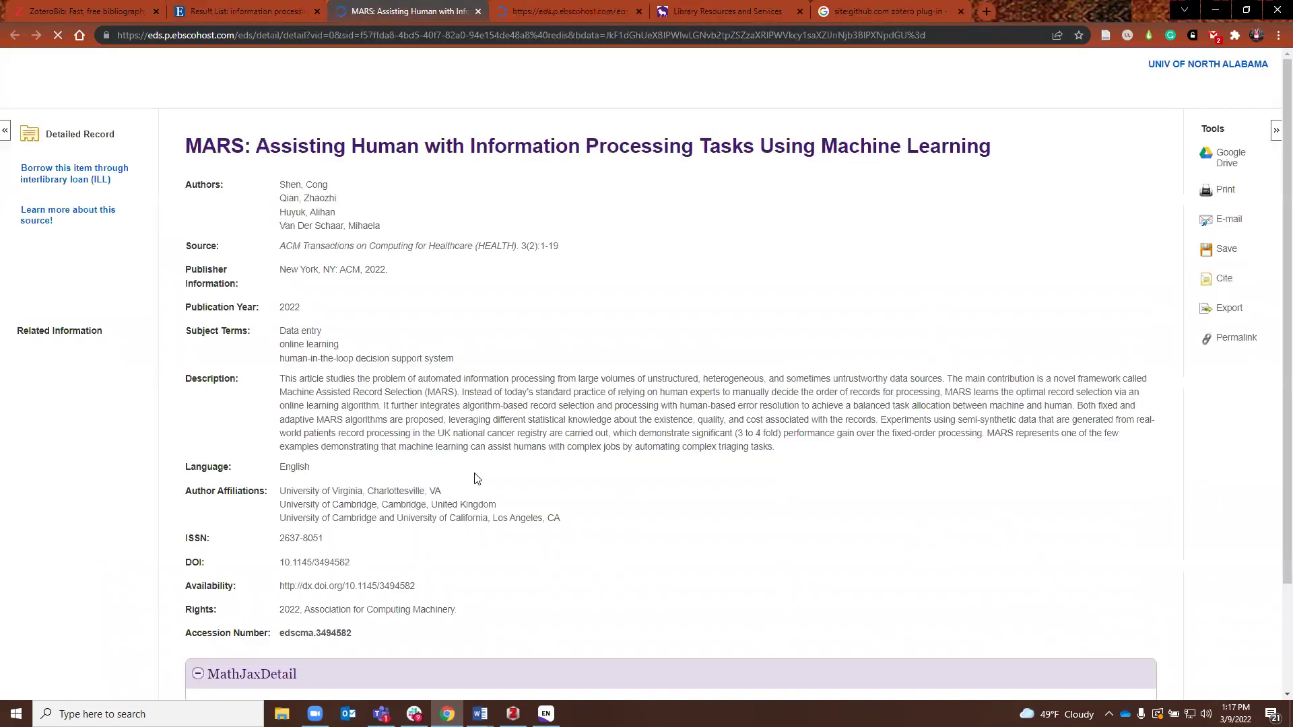
scroll(475, 478, "down", 1)
left_click_drag(417, 519, 315, 518)
key("ctrl+c")
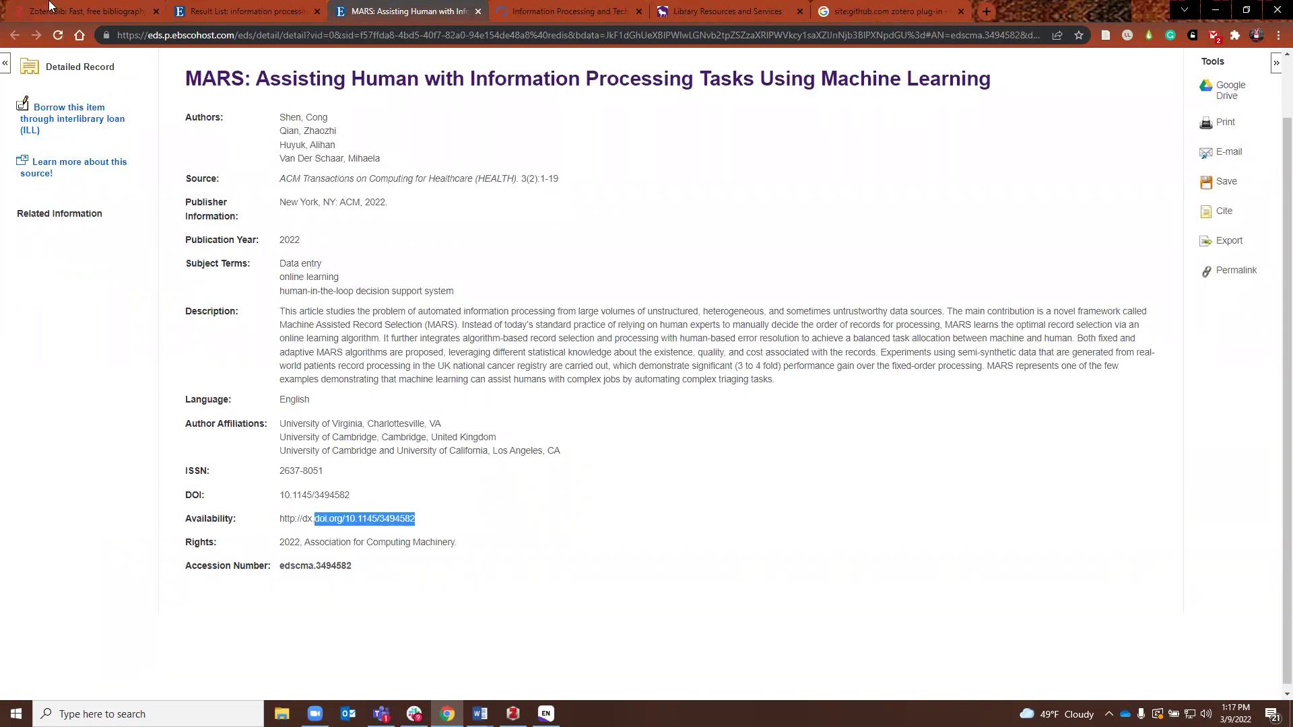
left_click(81, 11)
left_click(519, 239)
key("ctrl+v")
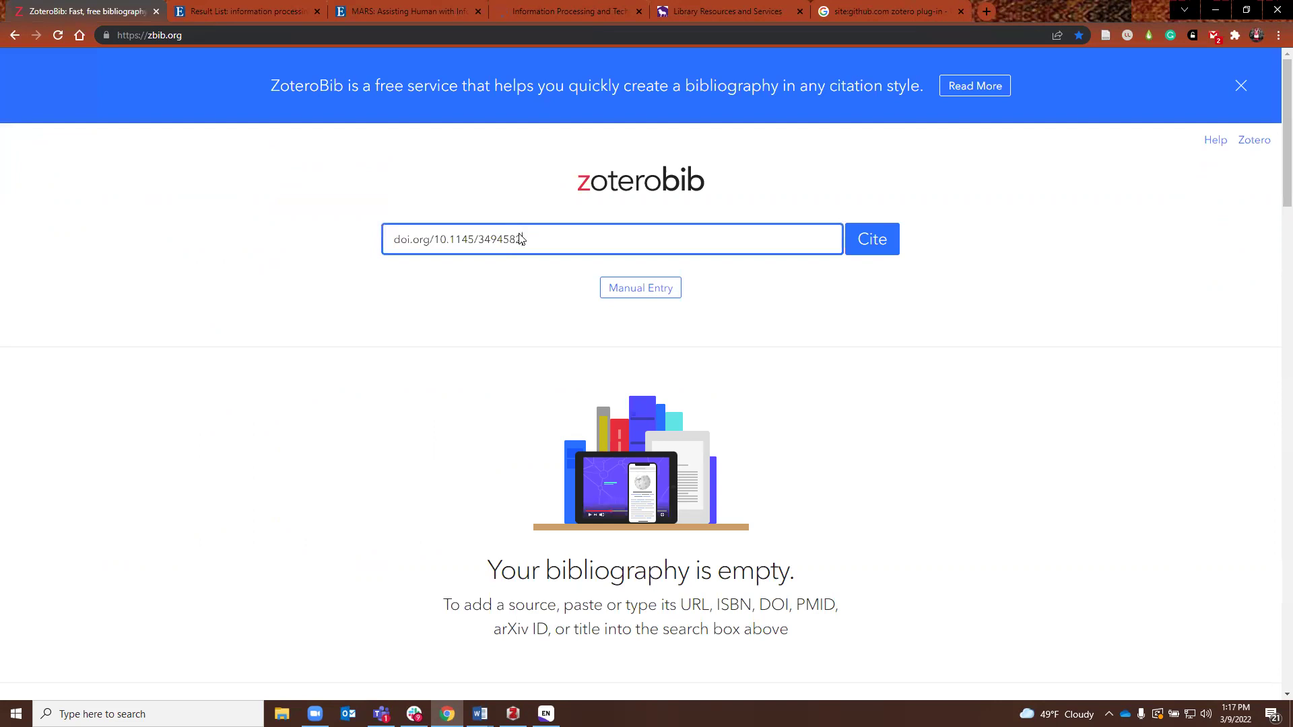
key("Return")
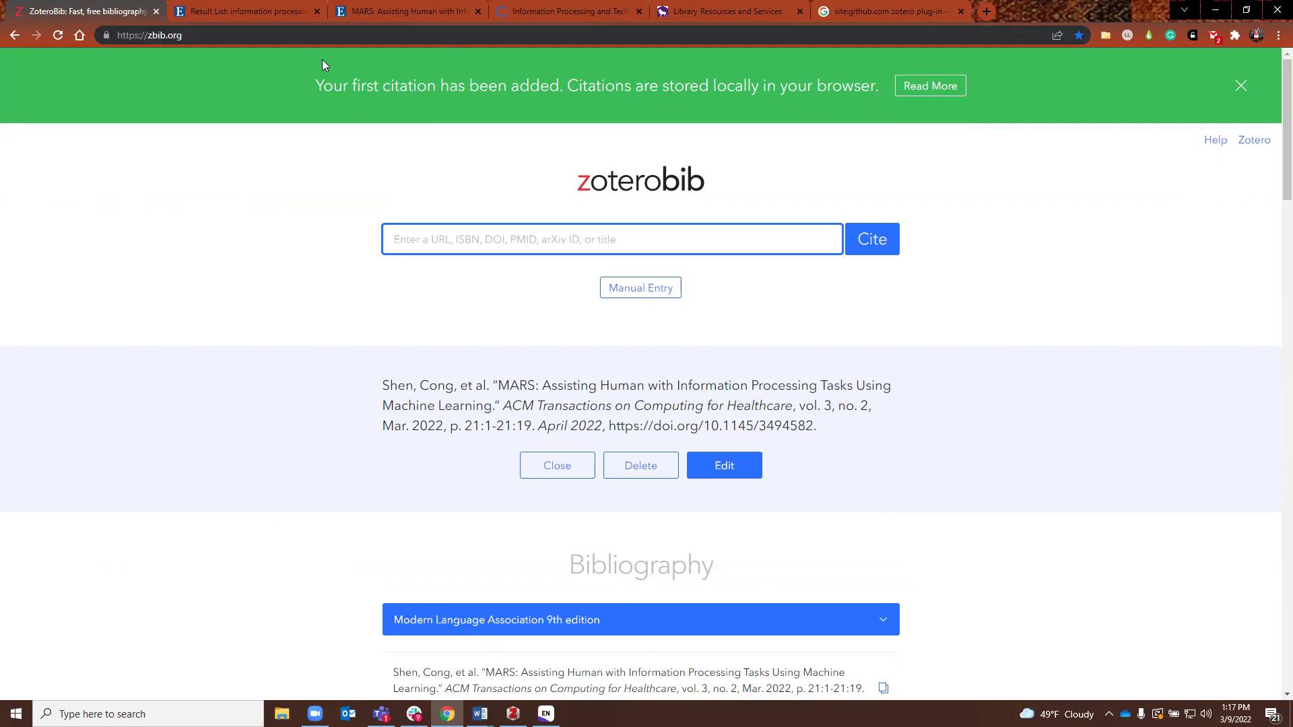
Step: Copy the full title of the article on children learning the snatch movement in weightlifting and look it up in ZoteroBib
left_click(378, 6)
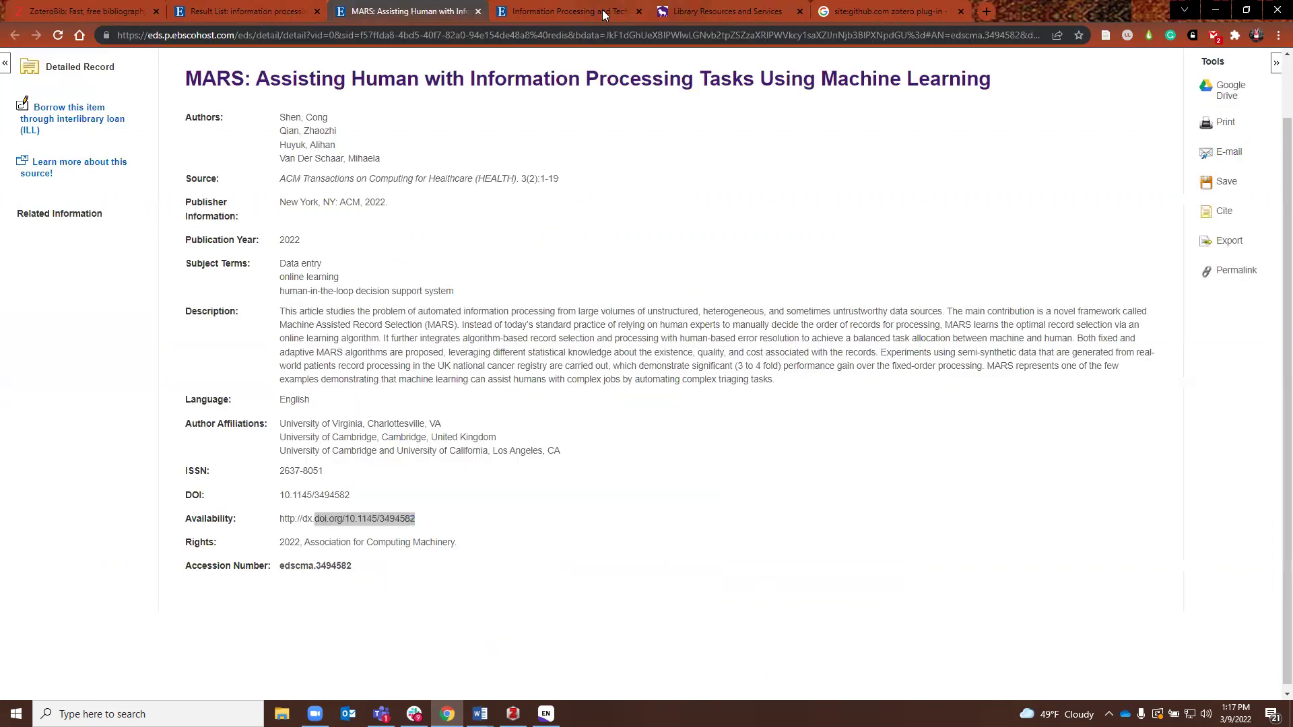
left_click(602, 10)
scroll(519, 582, "down", 5)
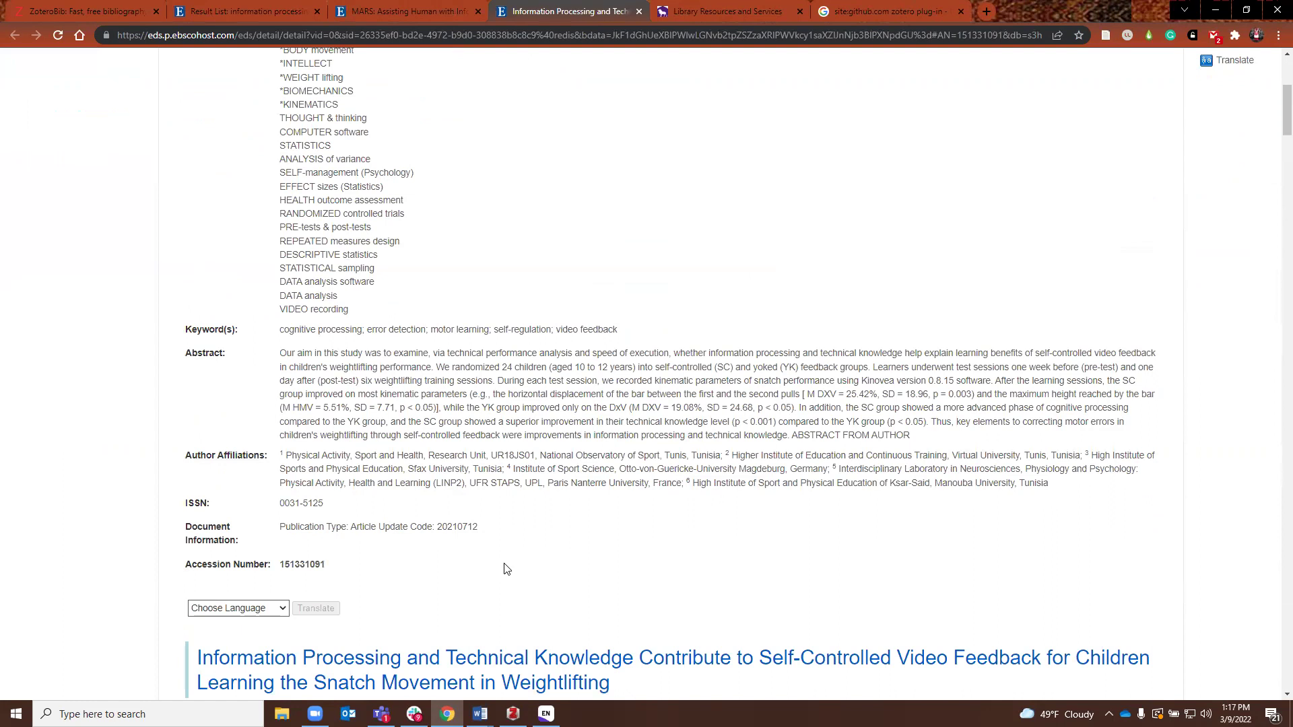
scroll(506, 569, "up", 5)
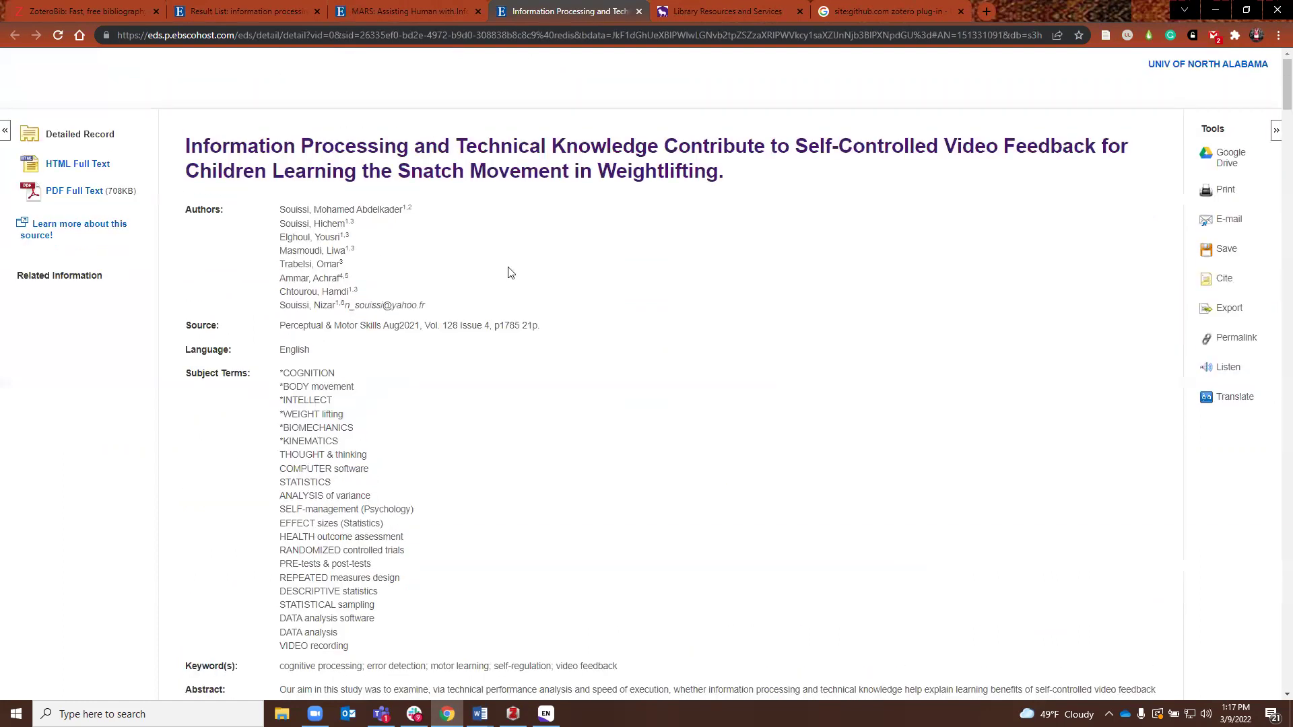
left_click_drag(718, 171, 189, 142)
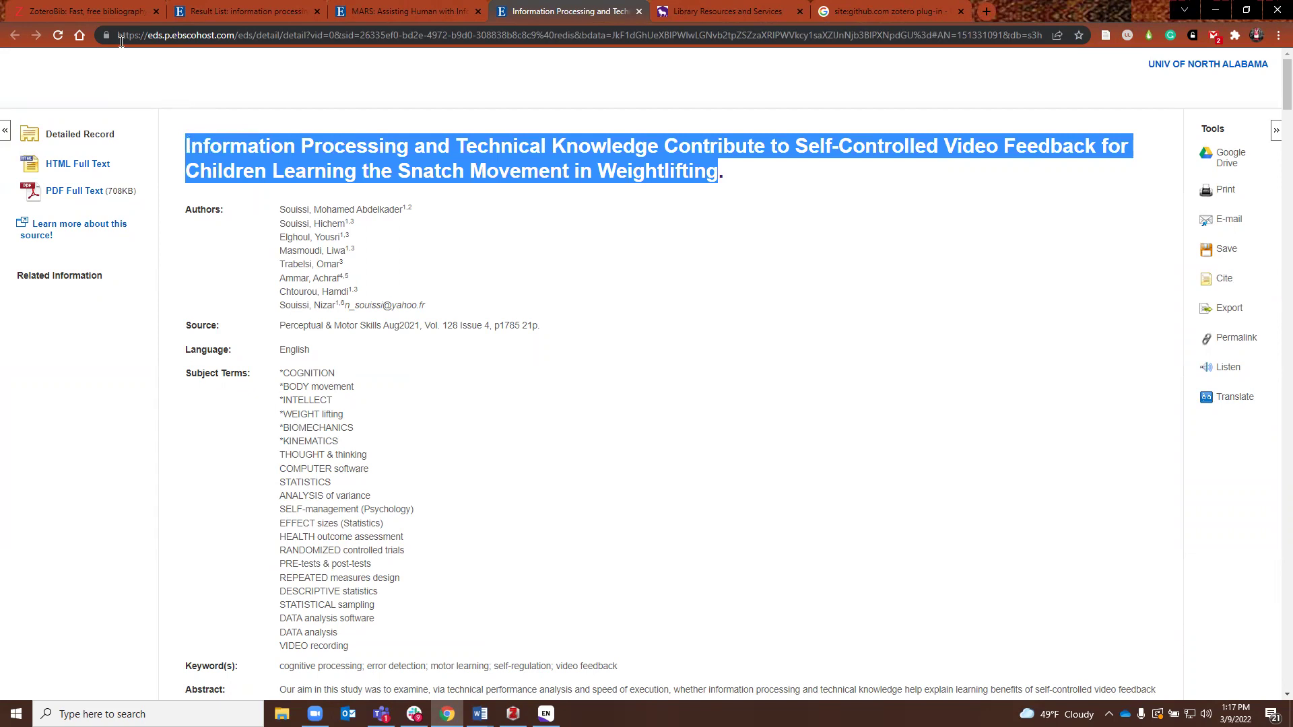
left_click(101, 13)
left_click(272, 13)
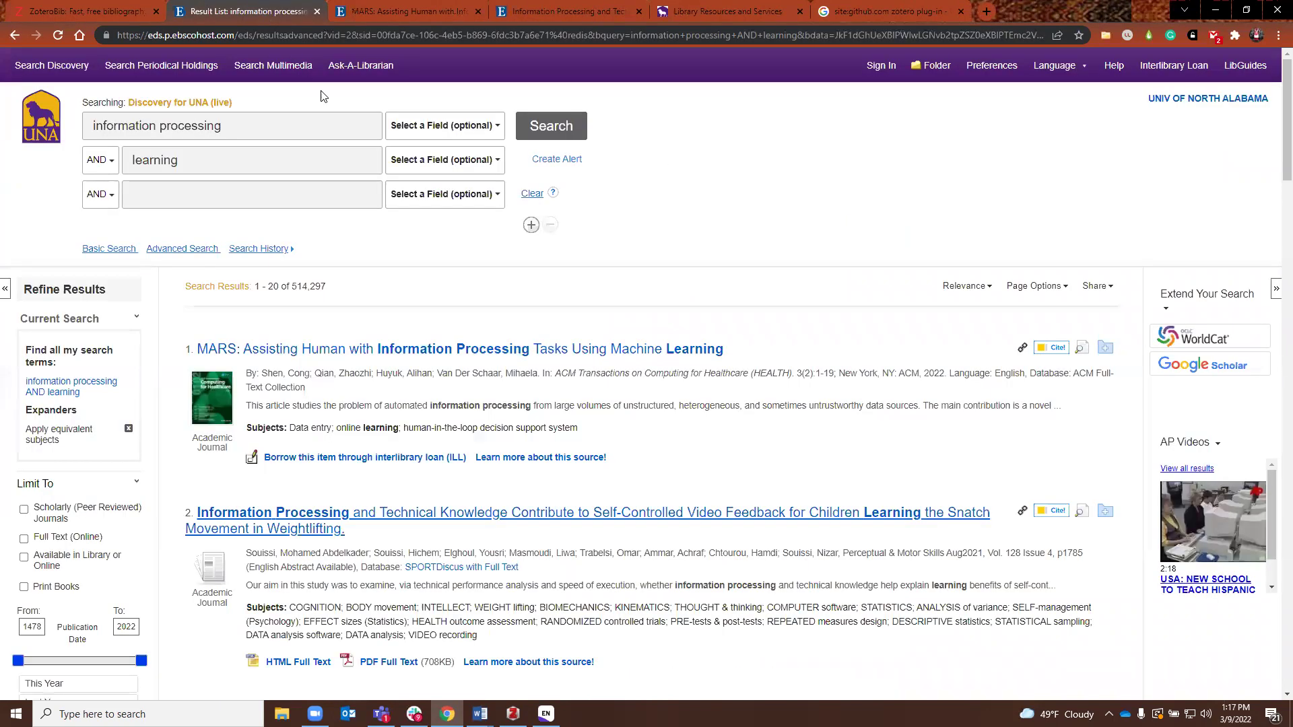
left_click(20, 9)
left_click(513, 250)
type("Self-Controlled Video Feedback for Children Learning the Snatch Movement in Weightlifting")
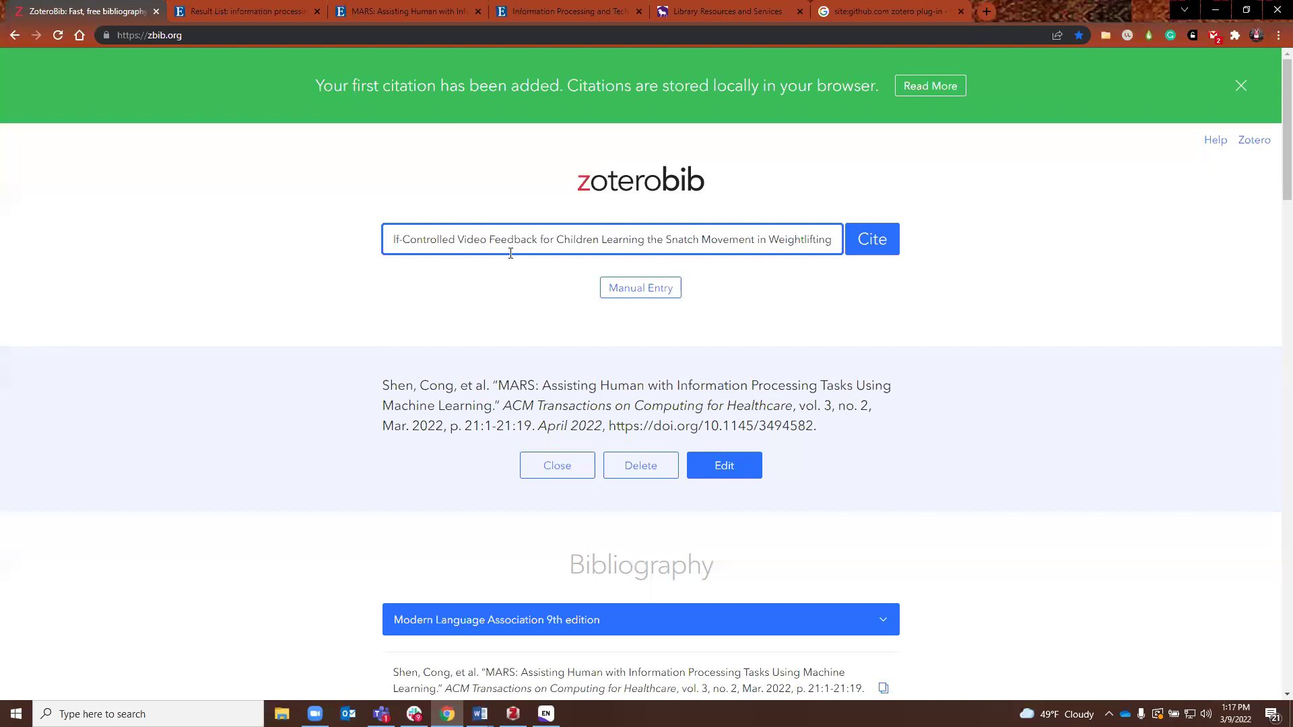
key("Return")
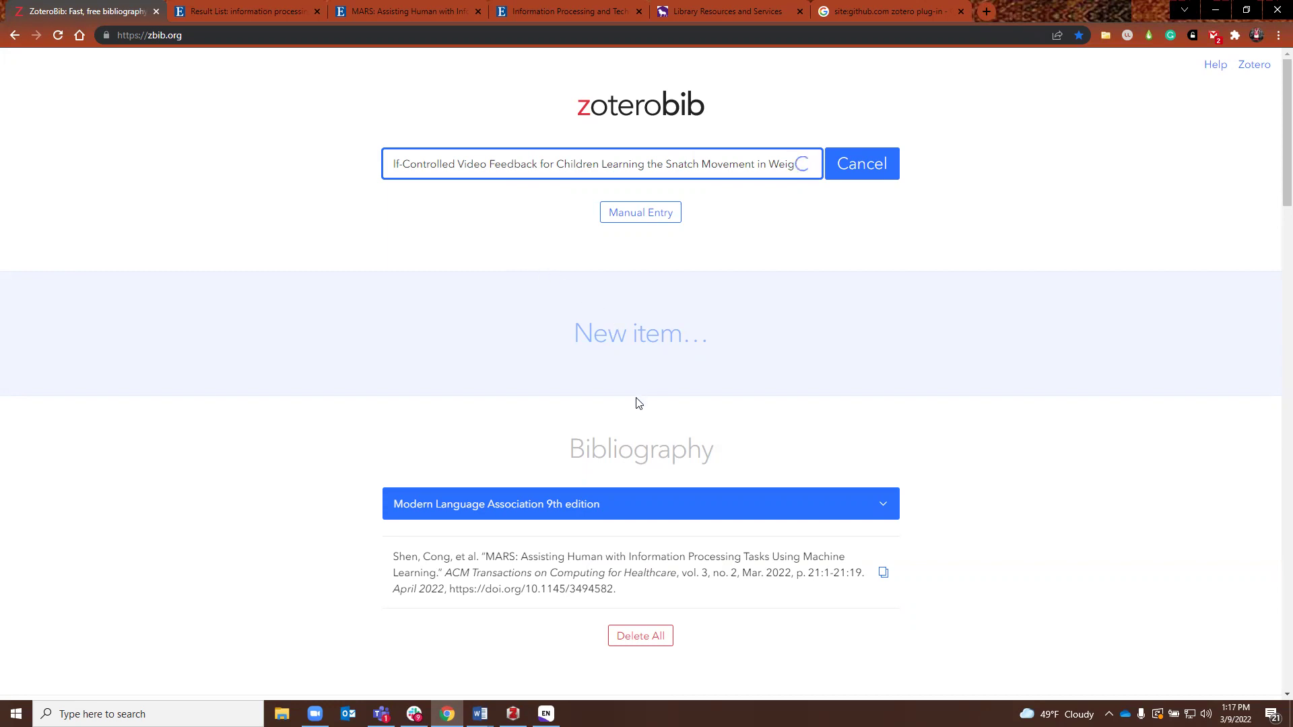
key("ctrl+Tab")
scroll(276, 552, "down", 12)
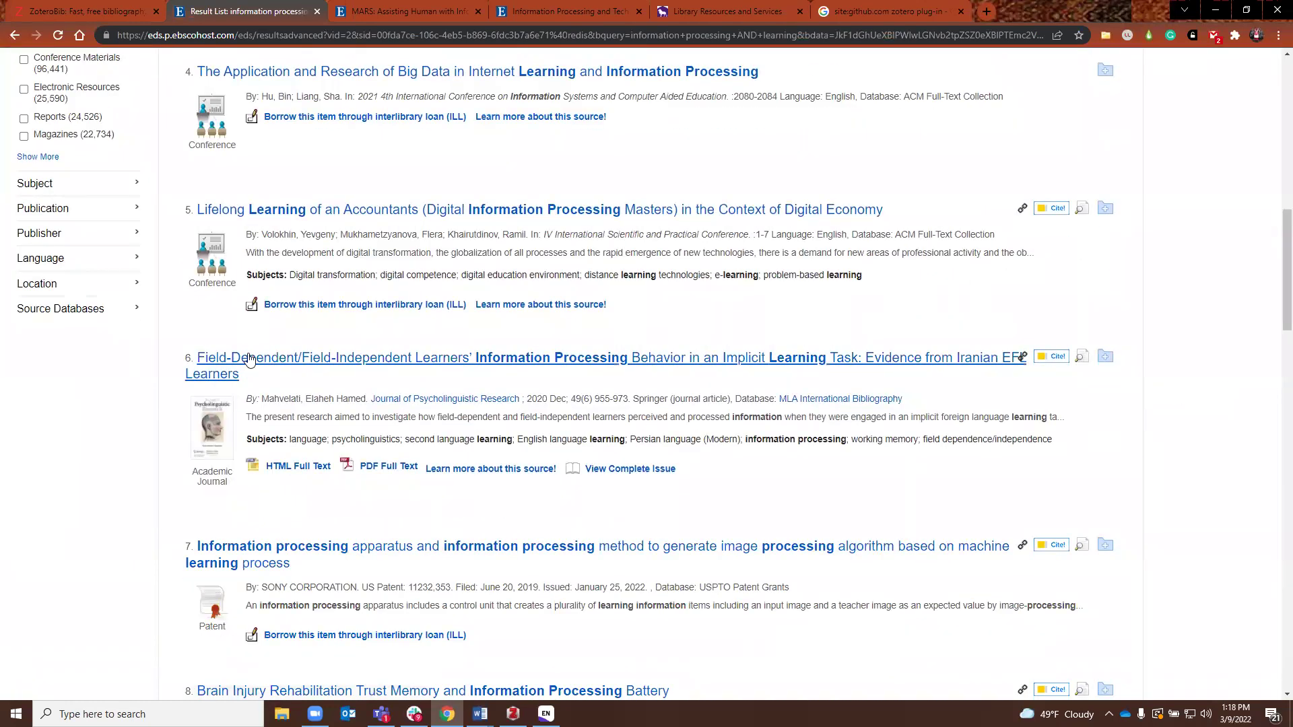
right_click(250, 353)
left_click(350, 364)
left_click_drag(399, 11, 640, 19)
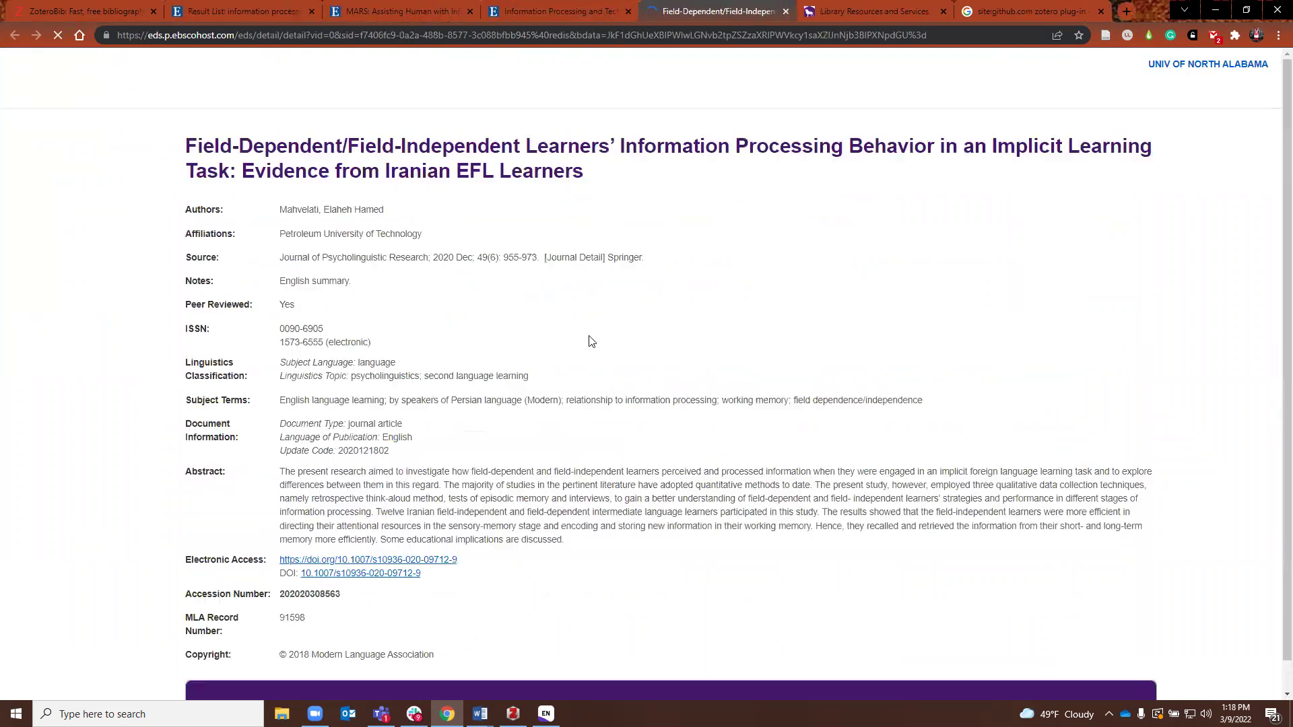
left_click_drag(458, 560, 307, 561)
key("ctrl+c")
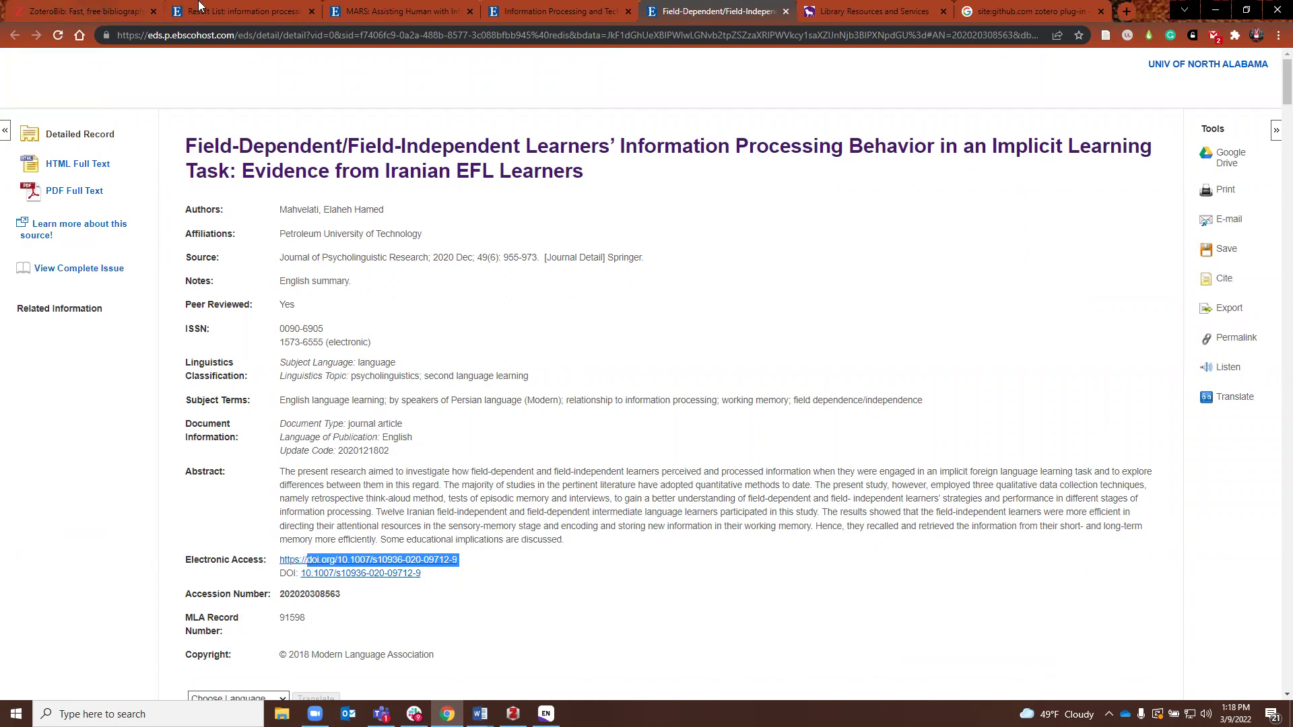
Step: Return to ZoteroBib and add the matching journal article on snatch movement video feedback to the bibliography
key("ctrl+Page_Up")
key("ctrl+Page_Up")
key("ctrl+Page_Up")
key("ctrl+Page_Up")
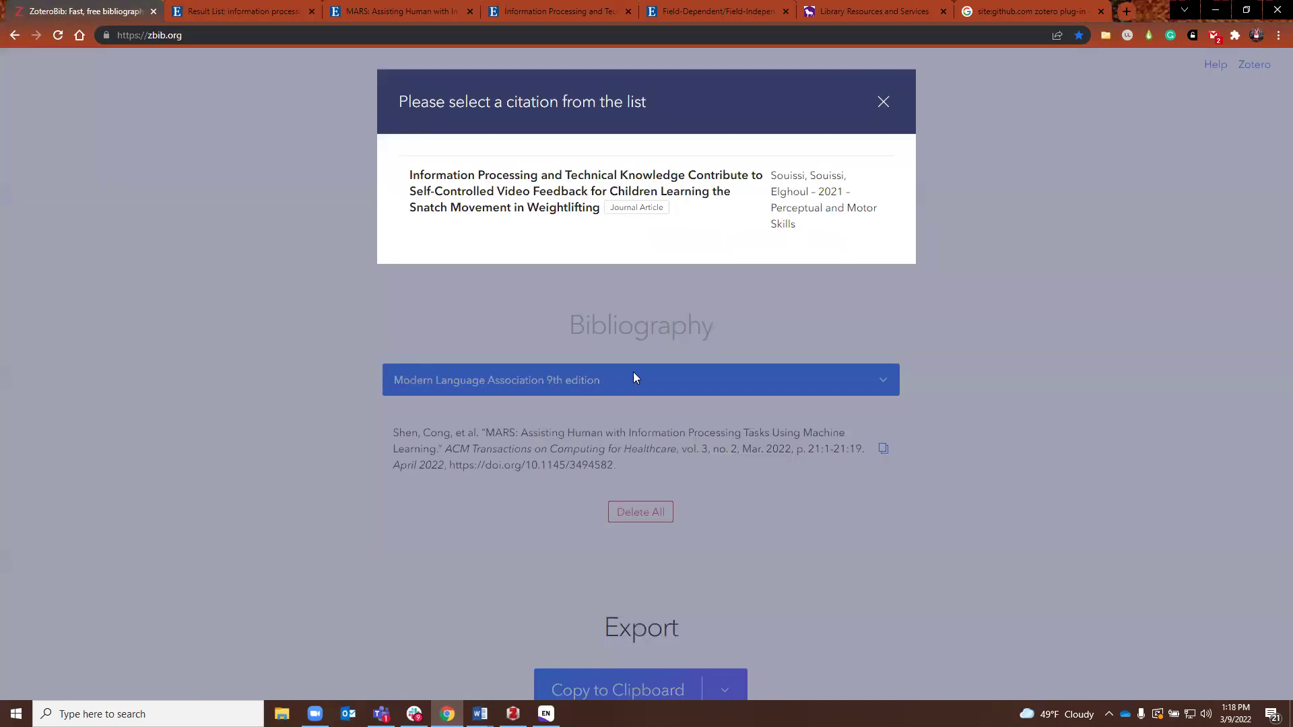
left_click(615, 202)
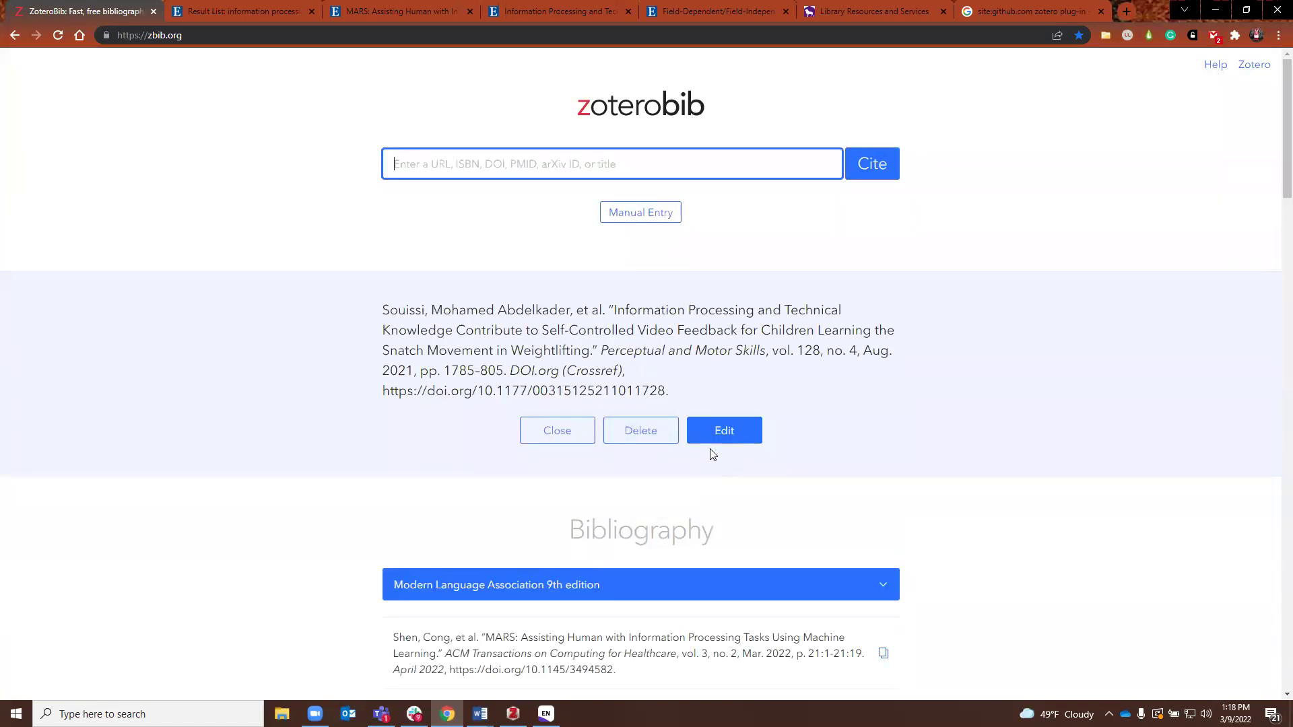
Step: Cite the field-dependent/field-independent learners article in ZoteroBib using the copied DOI link
left_click(598, 166)
key("ctrl+v")
key("Return")
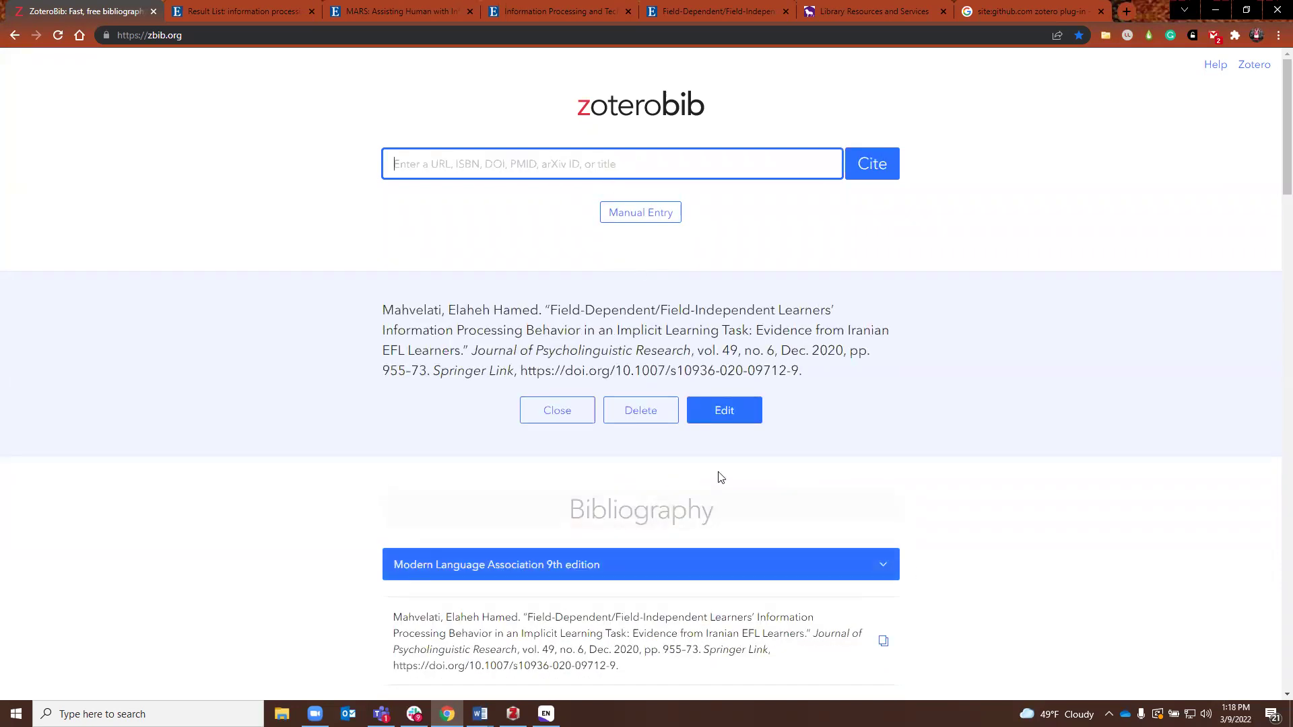
Step: Switch the bibliography's citation style to American Psychological Association 7th edition and accept the sentence-case title conversion
scroll(403, 465, "down", 4)
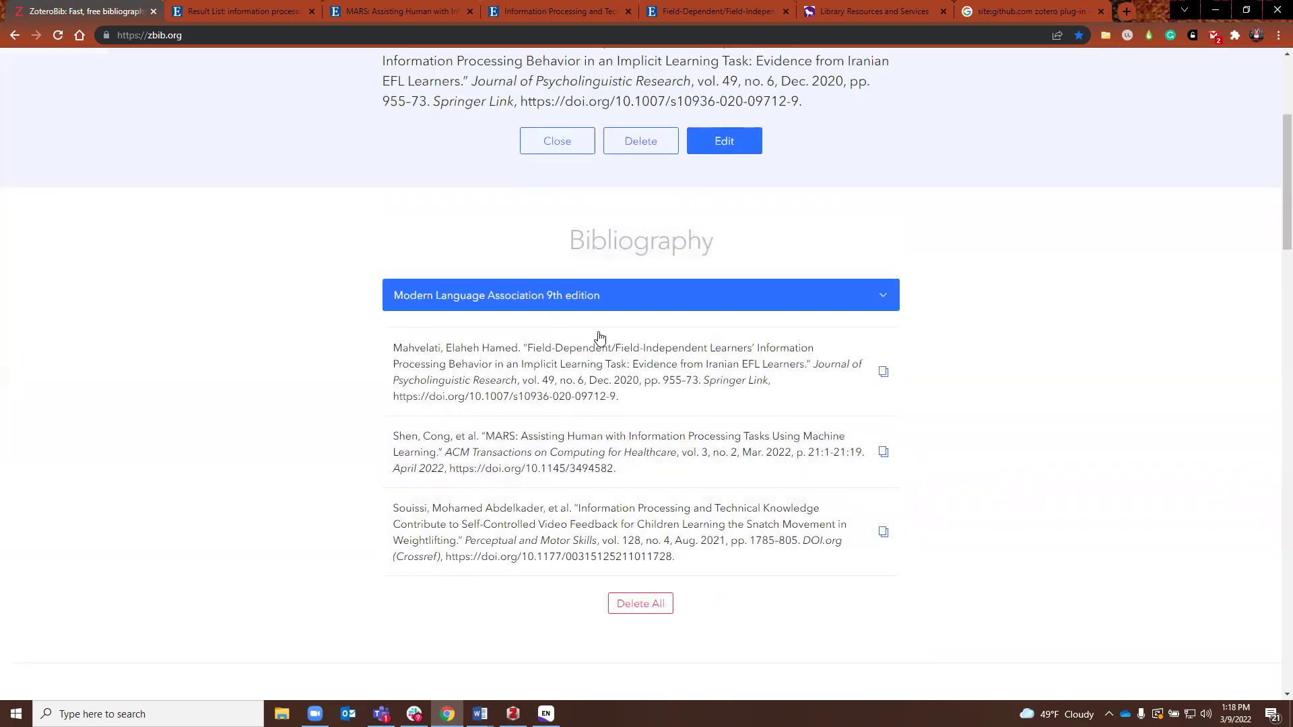
scroll(923, 495, "down", 6)
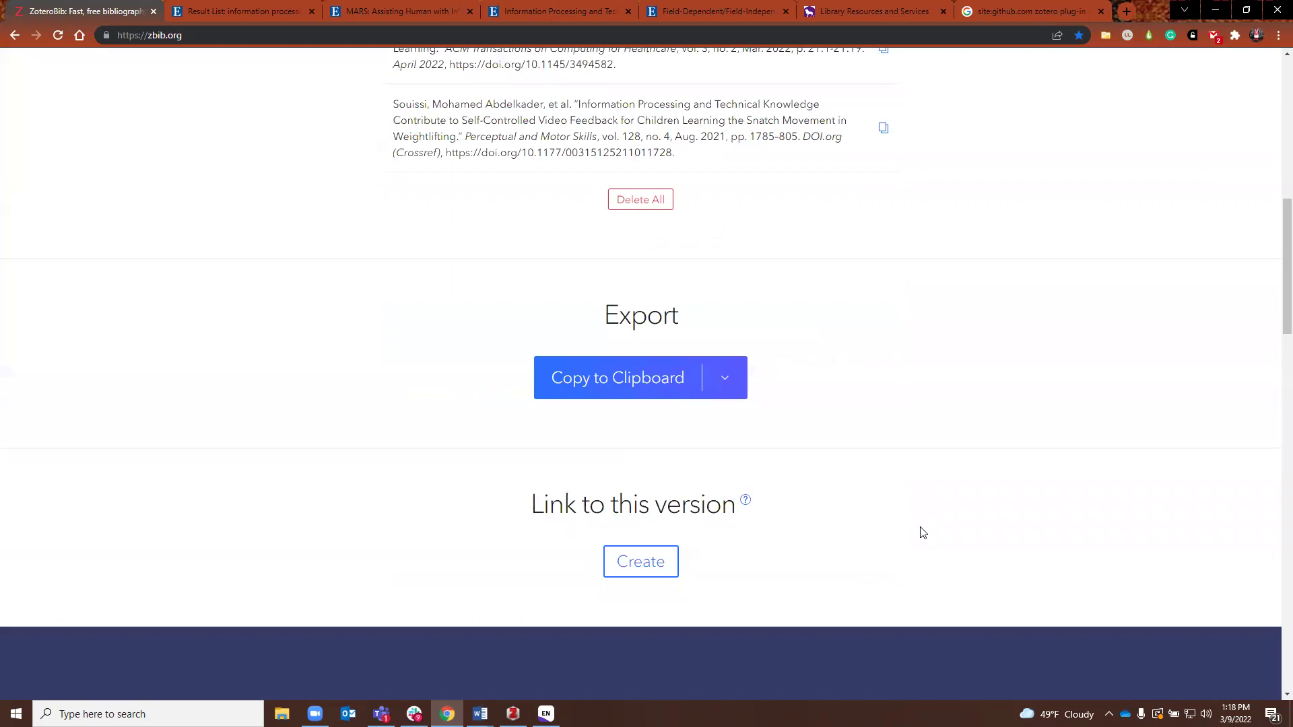
scroll(922, 529, "up", 5)
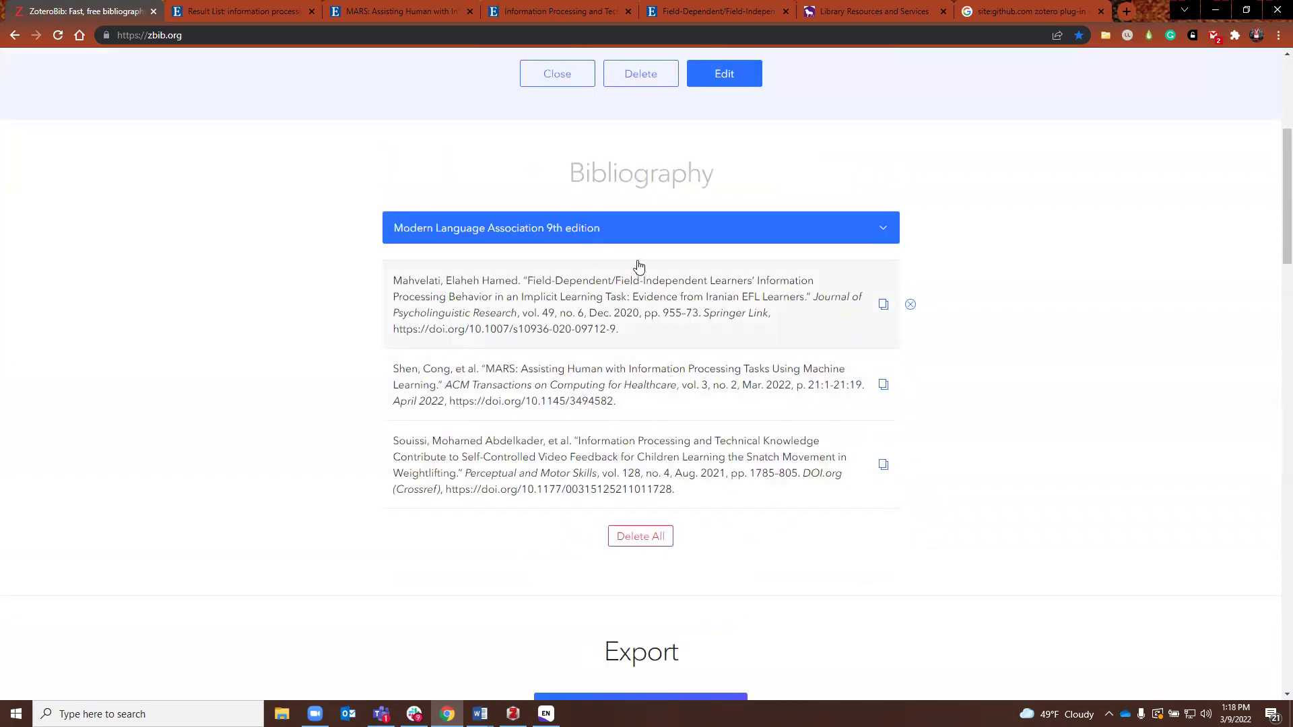
left_click(708, 229)
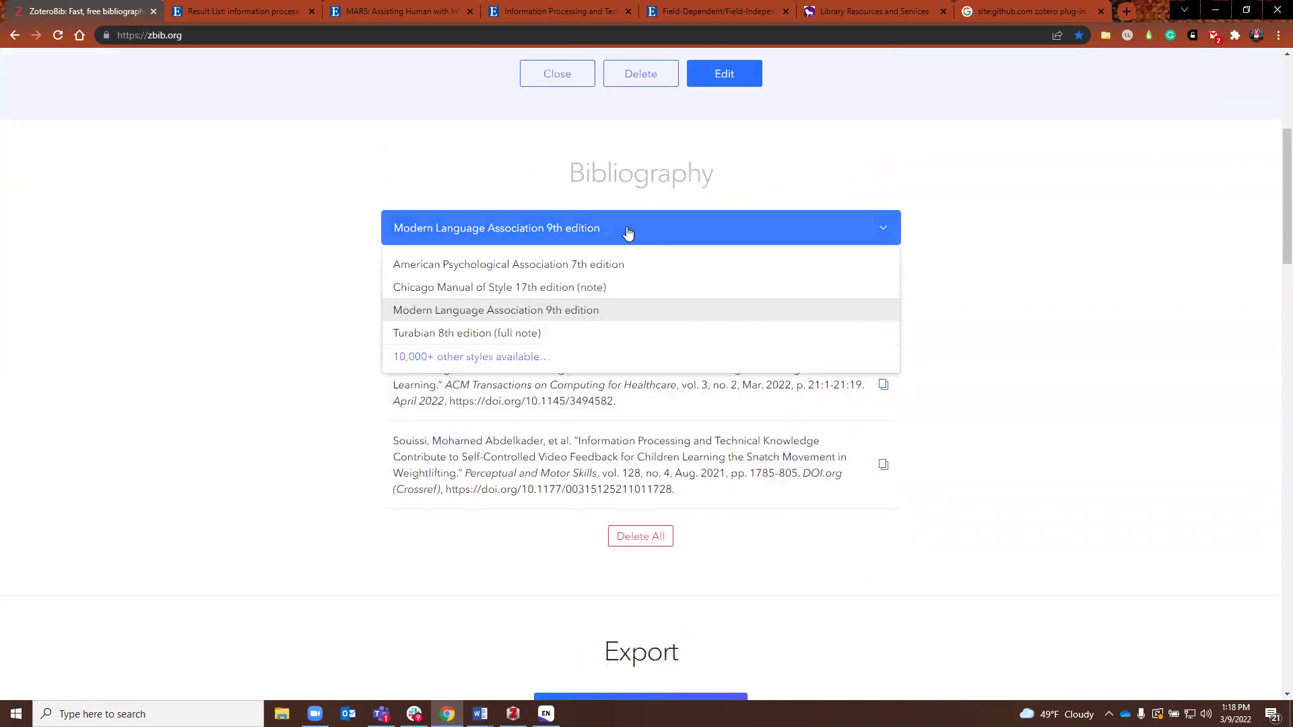
left_click(555, 269)
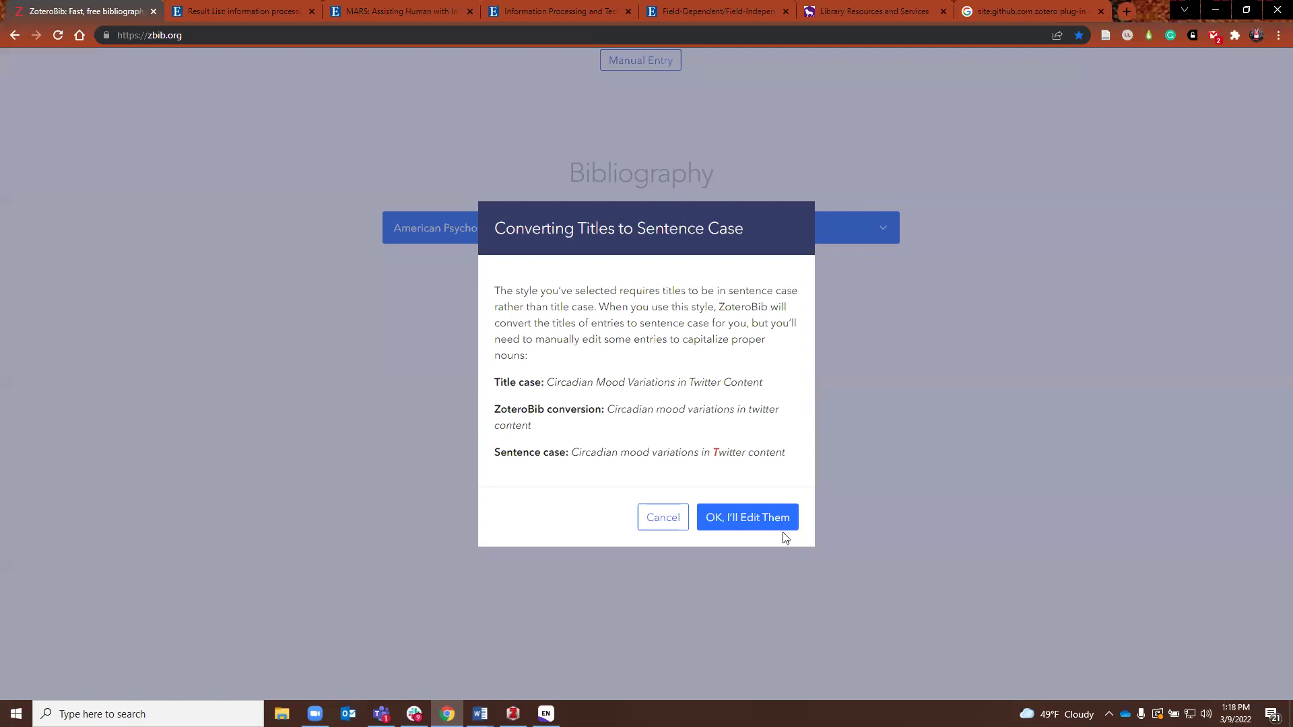
left_click(768, 528)
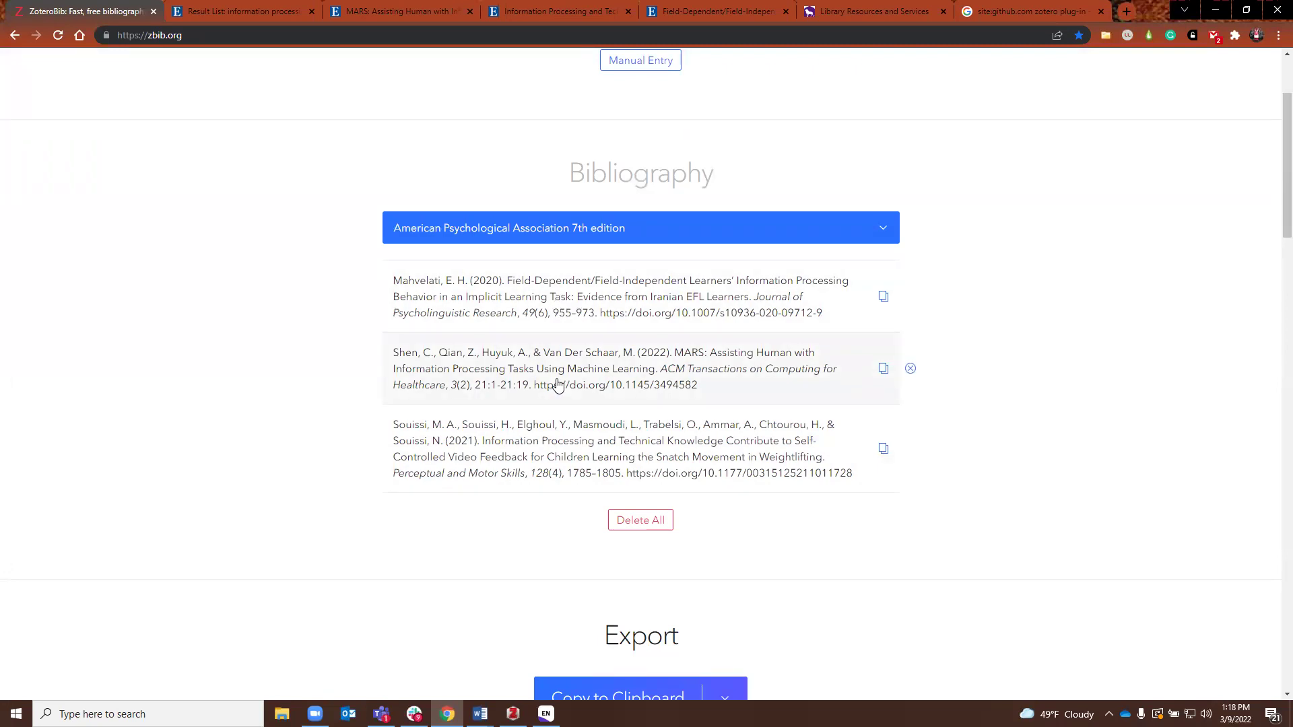
Step: Review the citation styles offered for the bibliography, then close the list without changing the style
scroll(837, 384, "down", 5)
scroll(690, 214, "up", 4)
left_click(498, 161)
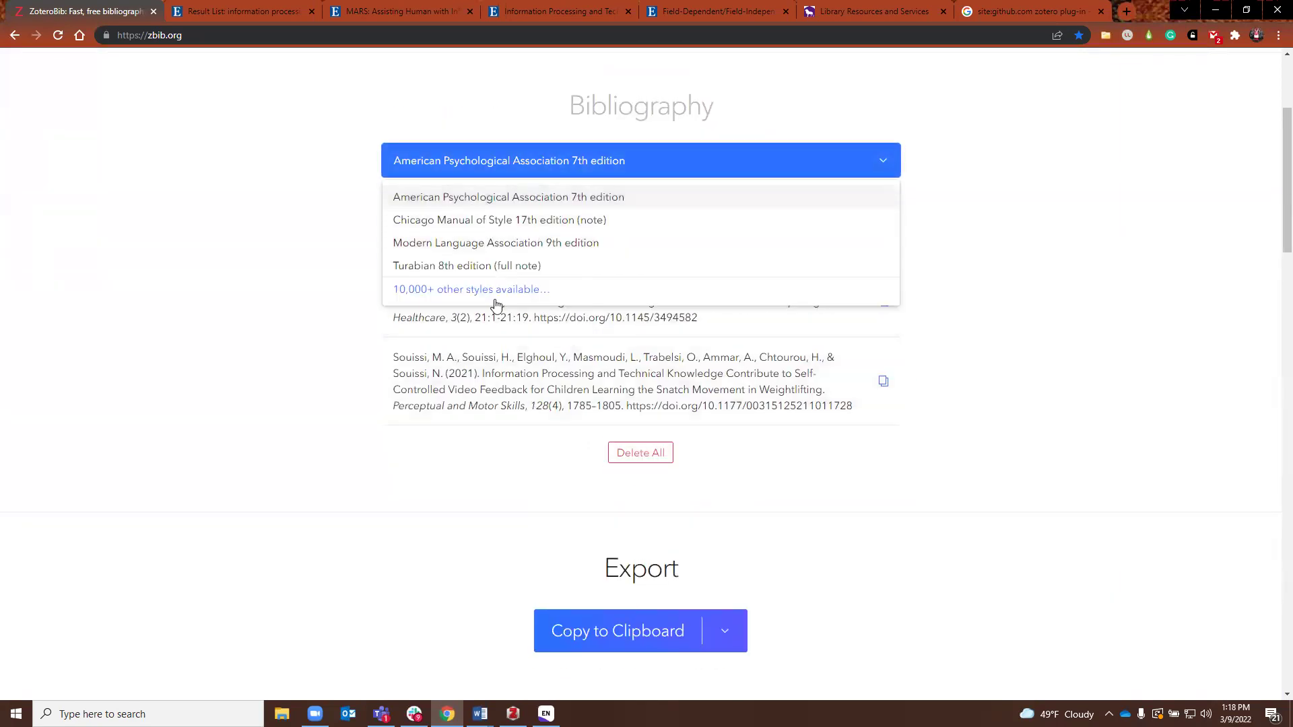
left_click(319, 407)
Step: Show the bibliography's additional export options and review them alongside the finished entries
scroll(736, 407, "down", 4)
left_click(728, 365)
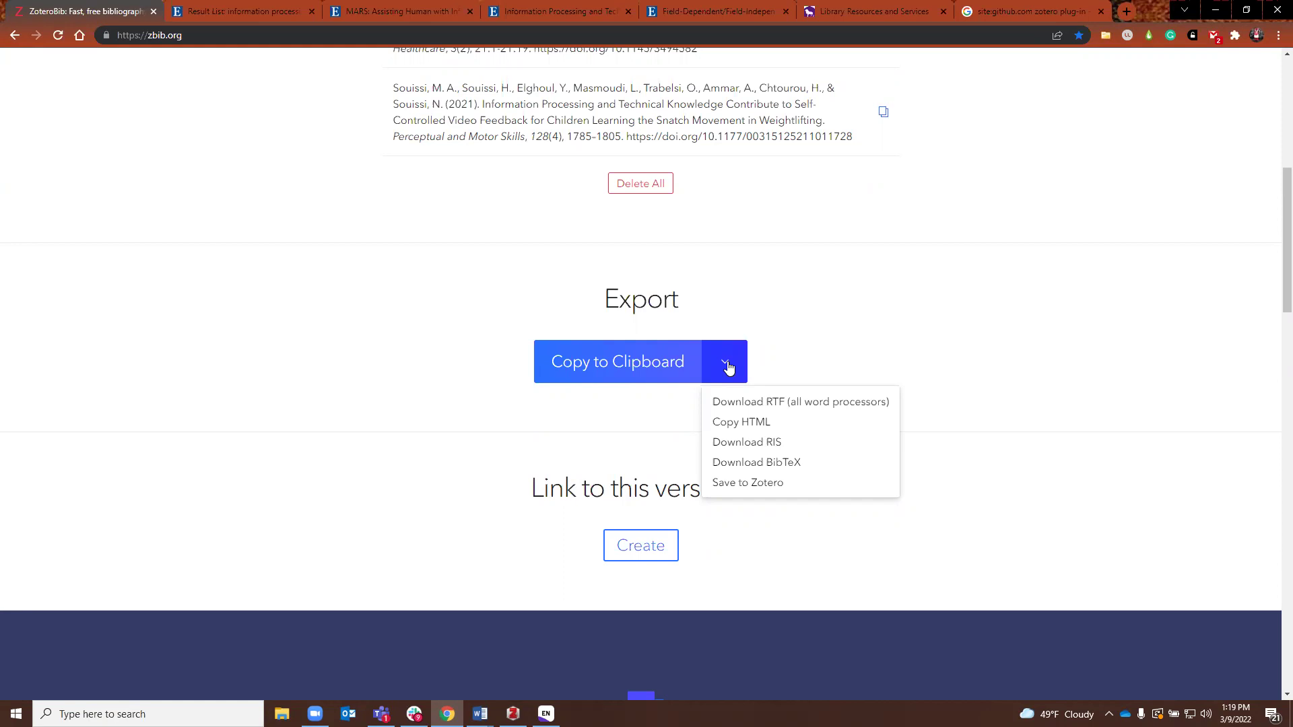
scroll(607, 286, "up", 7)
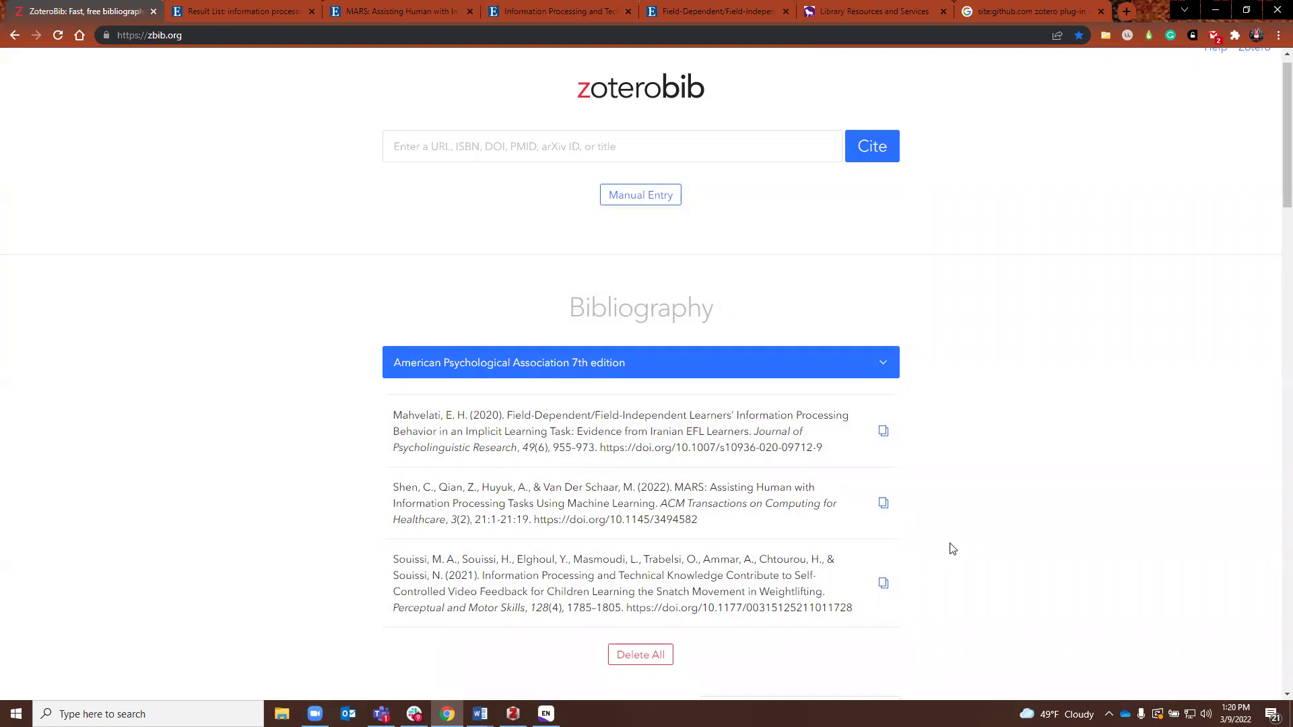
scroll(738, 435, "down", 3)
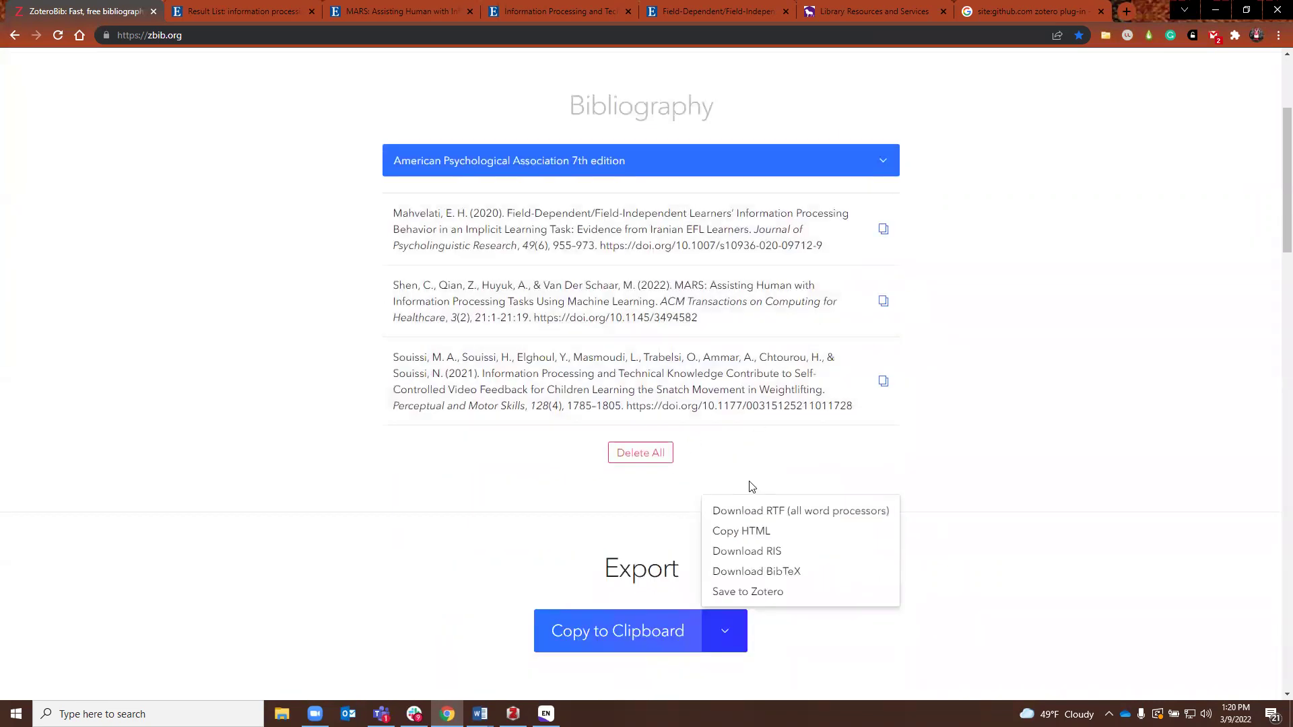